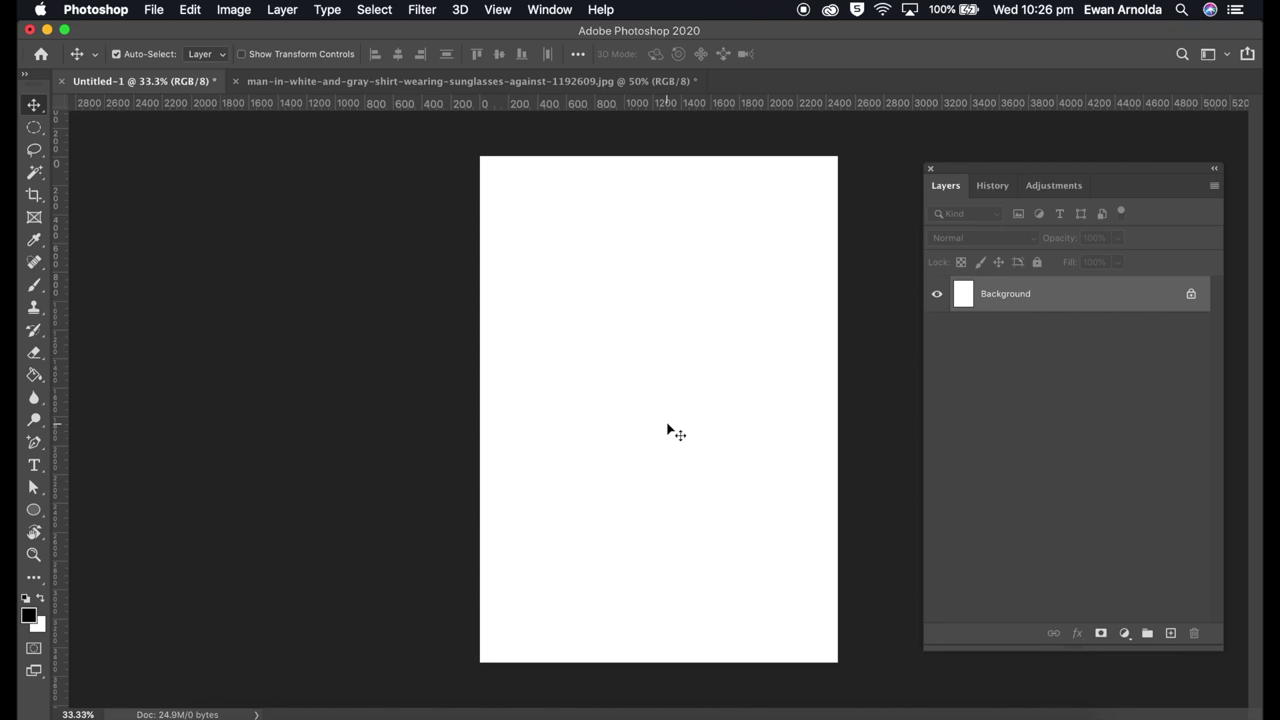
- Draw an elliptical placeholder frame and a rectangular frame below it with the Frame tool
left_click(34, 220)
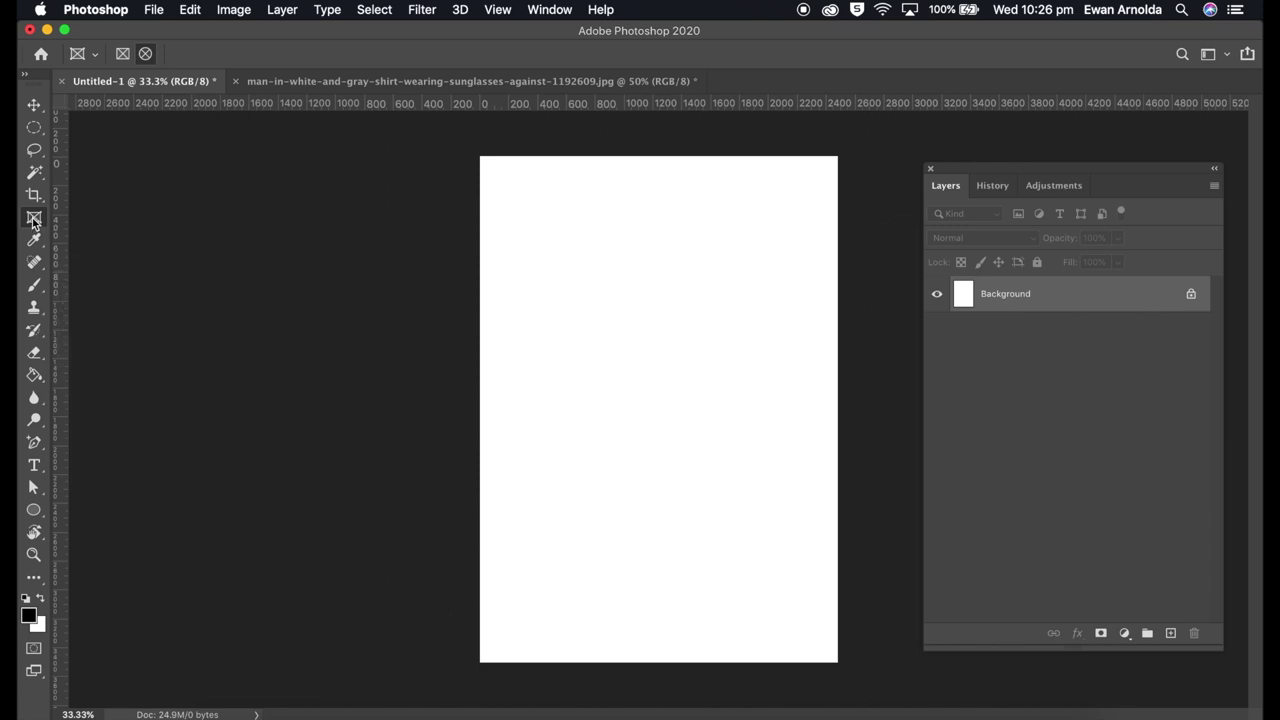
left_click_drag(535, 254, 731, 383)
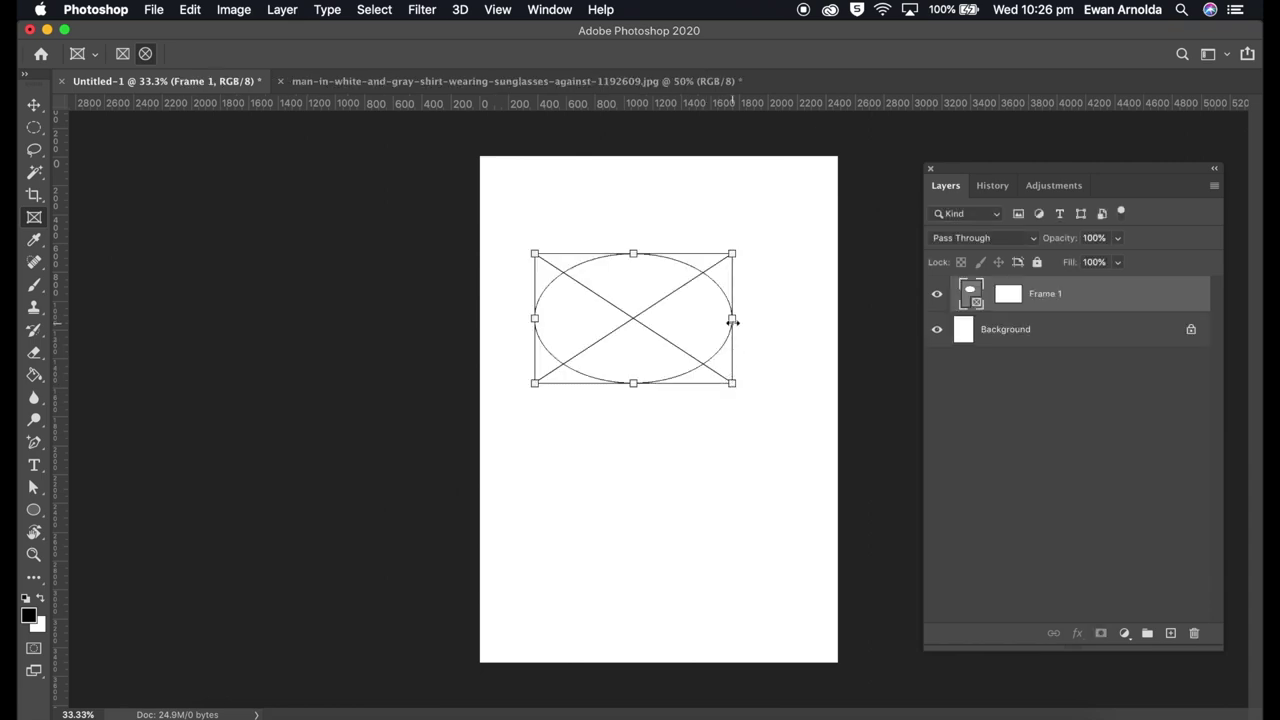
left_click_drag(733, 318, 692, 320)
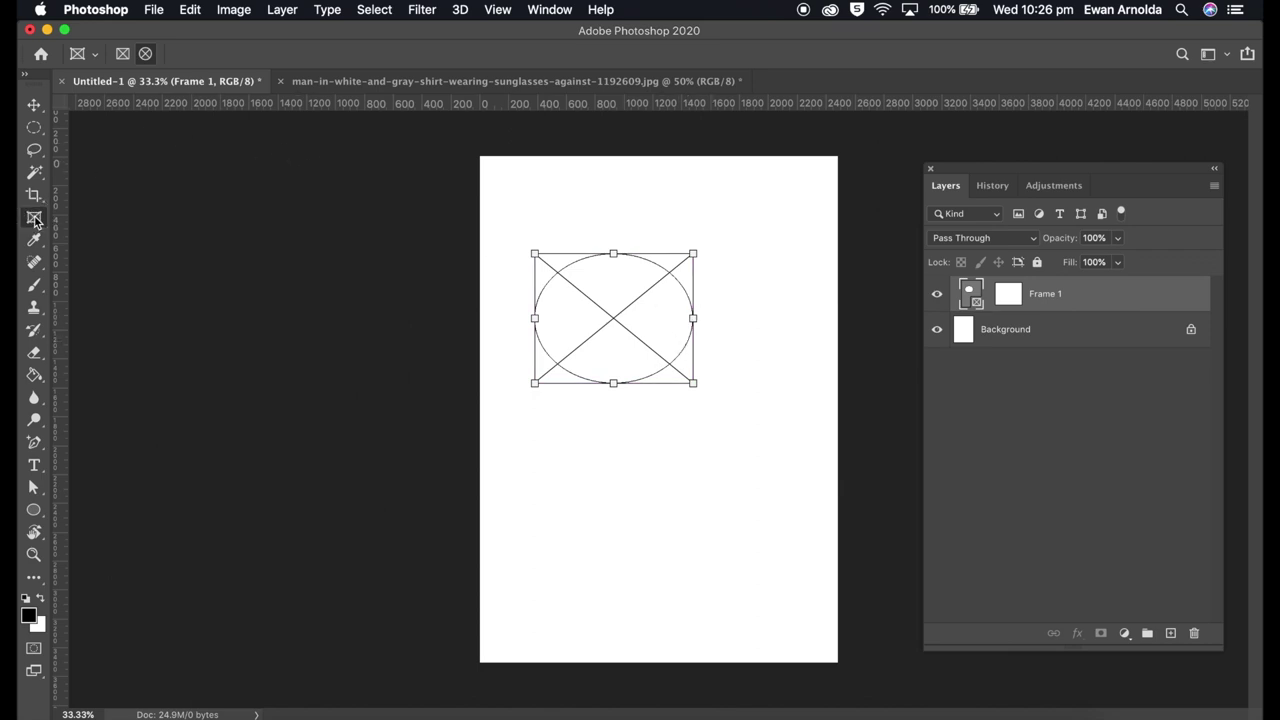
left_click(147, 56)
left_click(122, 53)
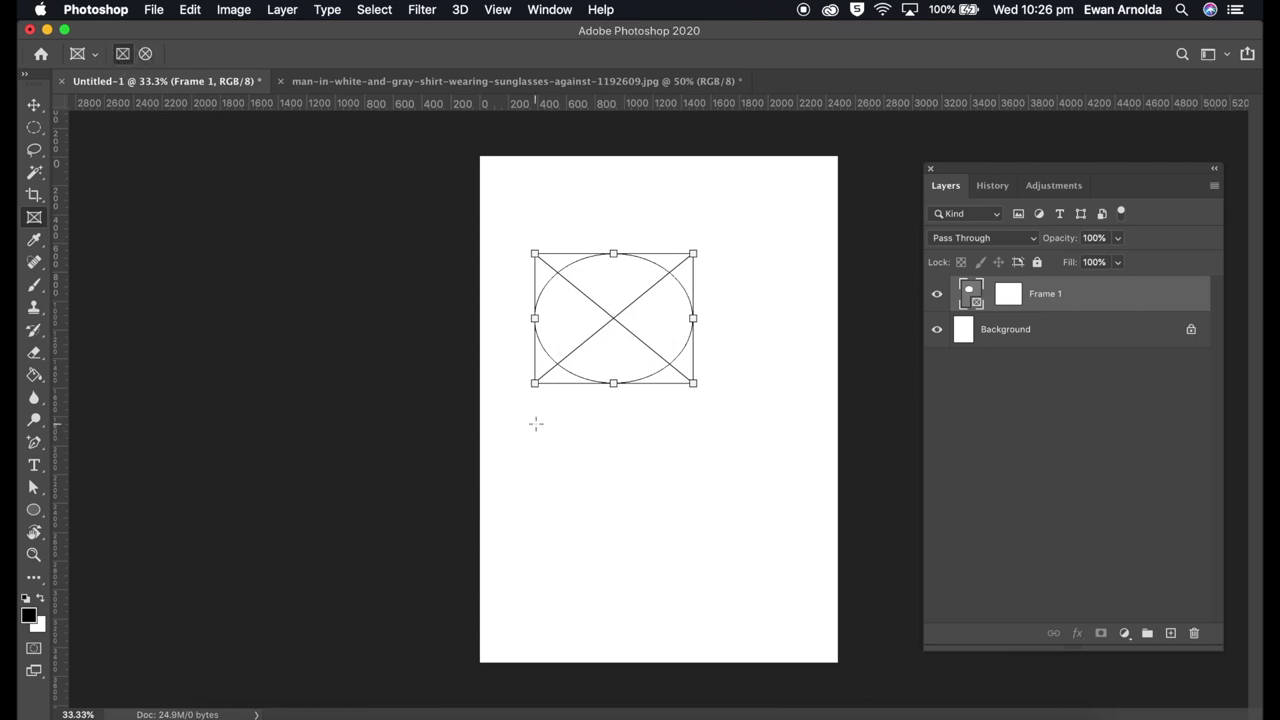
left_click_drag(532, 419, 721, 552)
- Align the rectangular frame under the ellipse and narrow it to match the ellipse's width
left_click(33, 105)
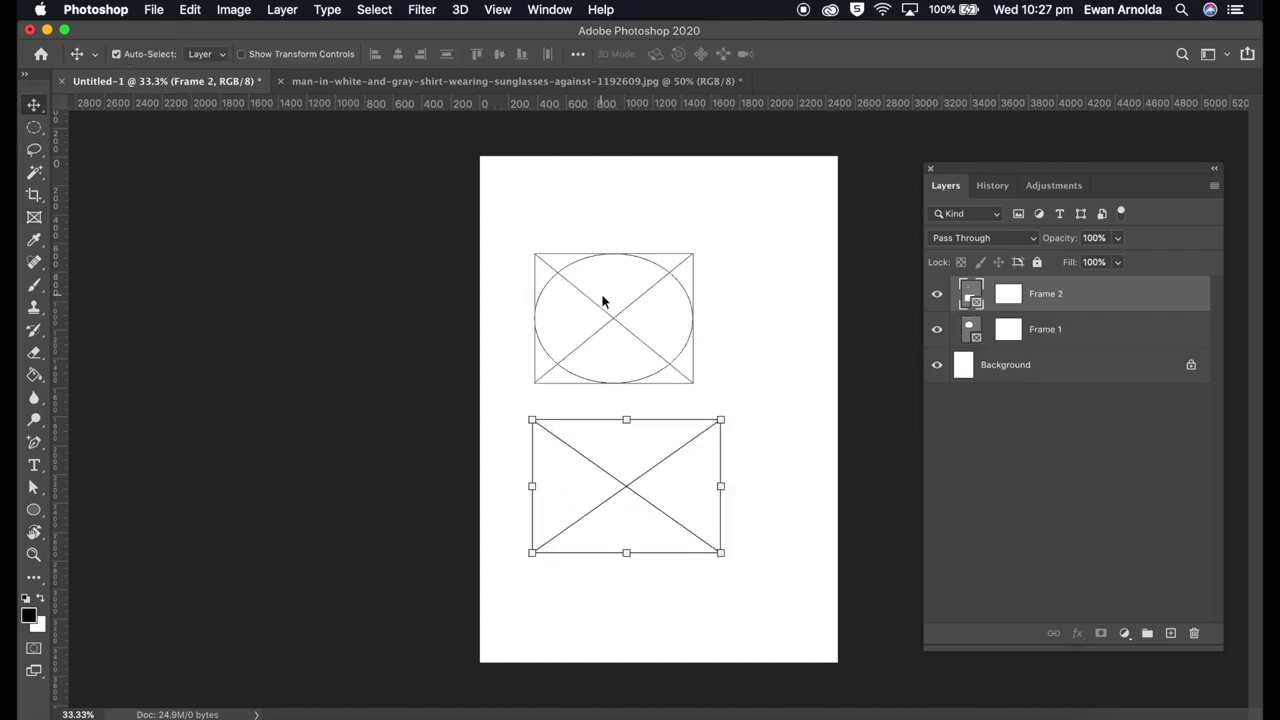
left_click_drag(617, 318, 645, 284)
left_click_drag(663, 429, 692, 389)
left_click_drag(750, 444, 721, 437)
right_click(690, 432)
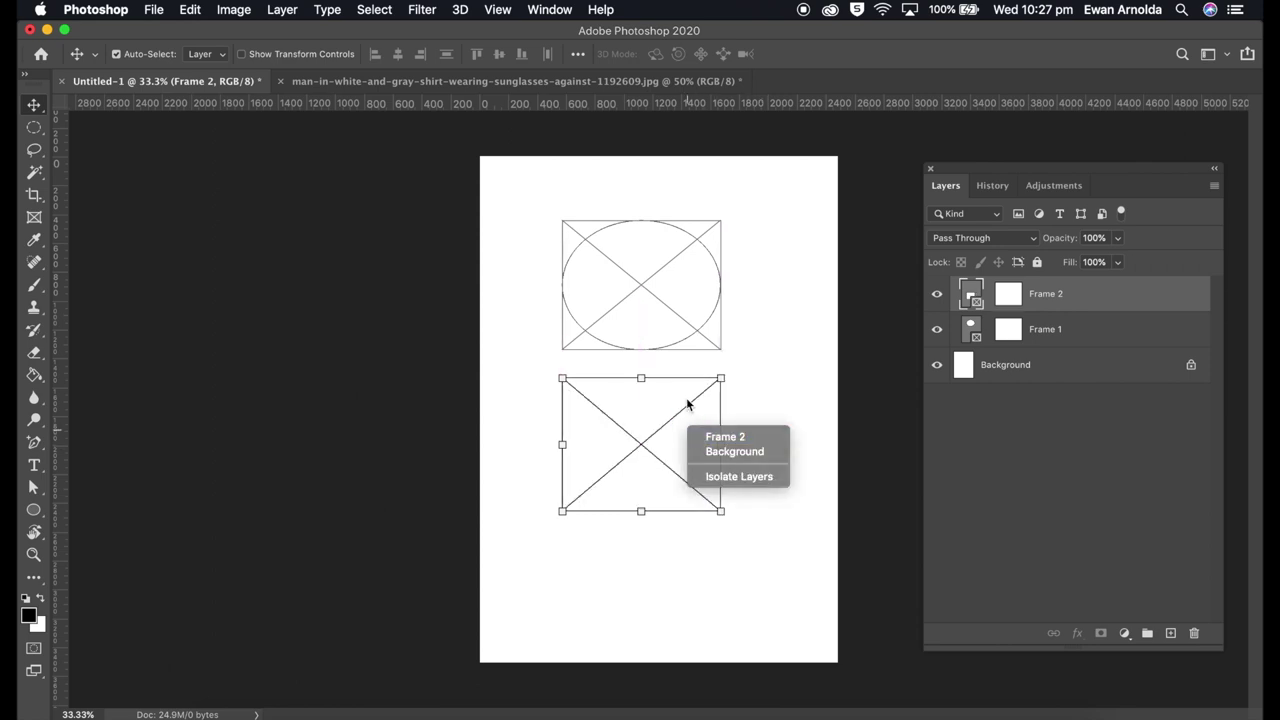
left_click(689, 401)
left_click(816, 380)
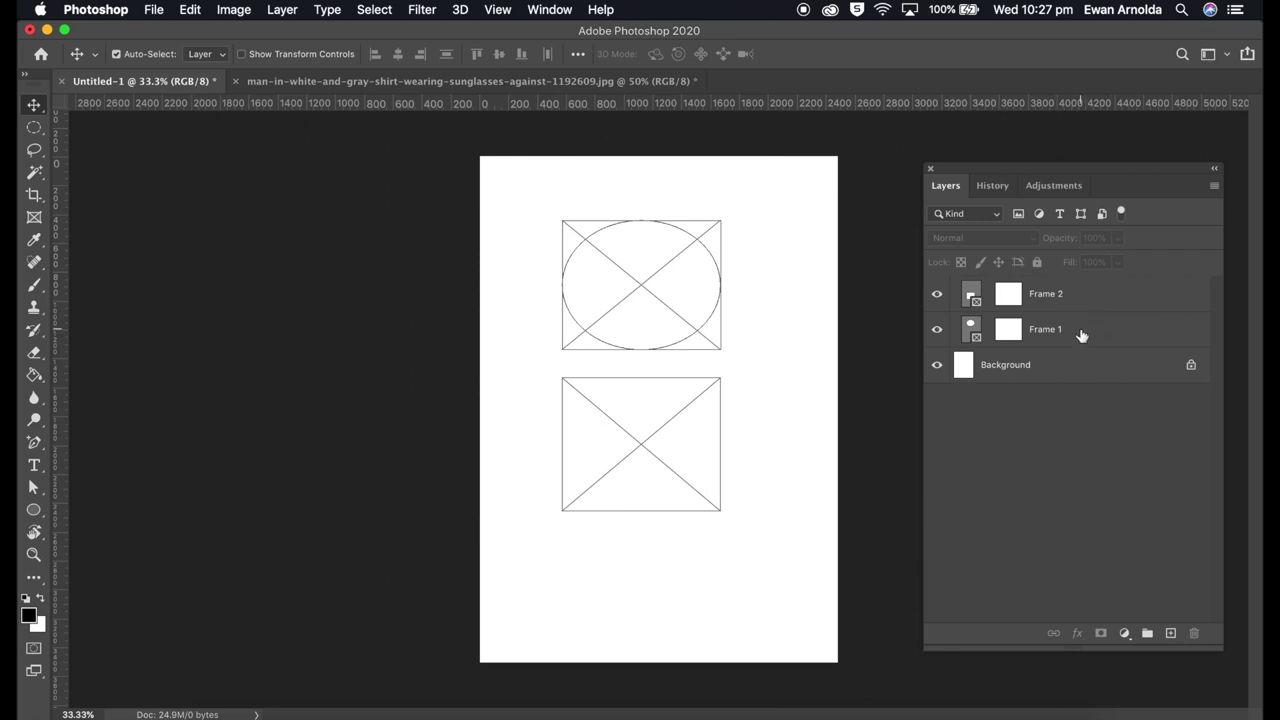
left_click(698, 318)
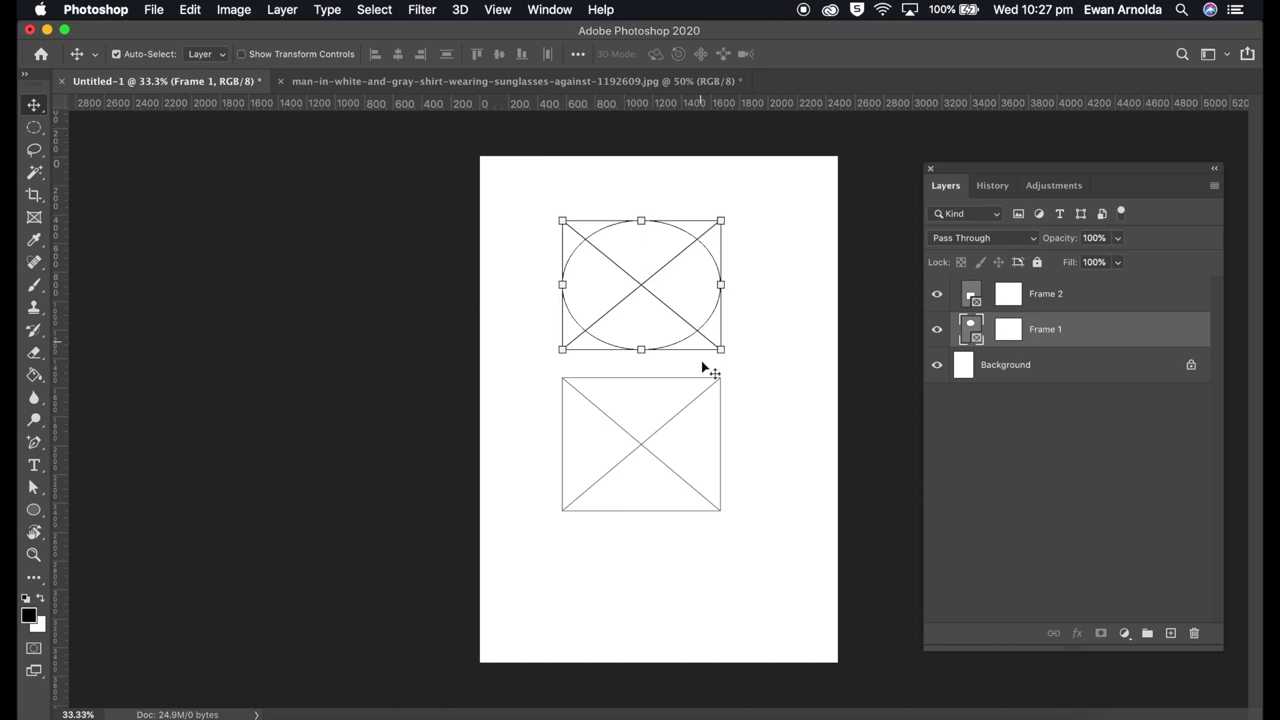
left_click(697, 418)
left_click(697, 345)
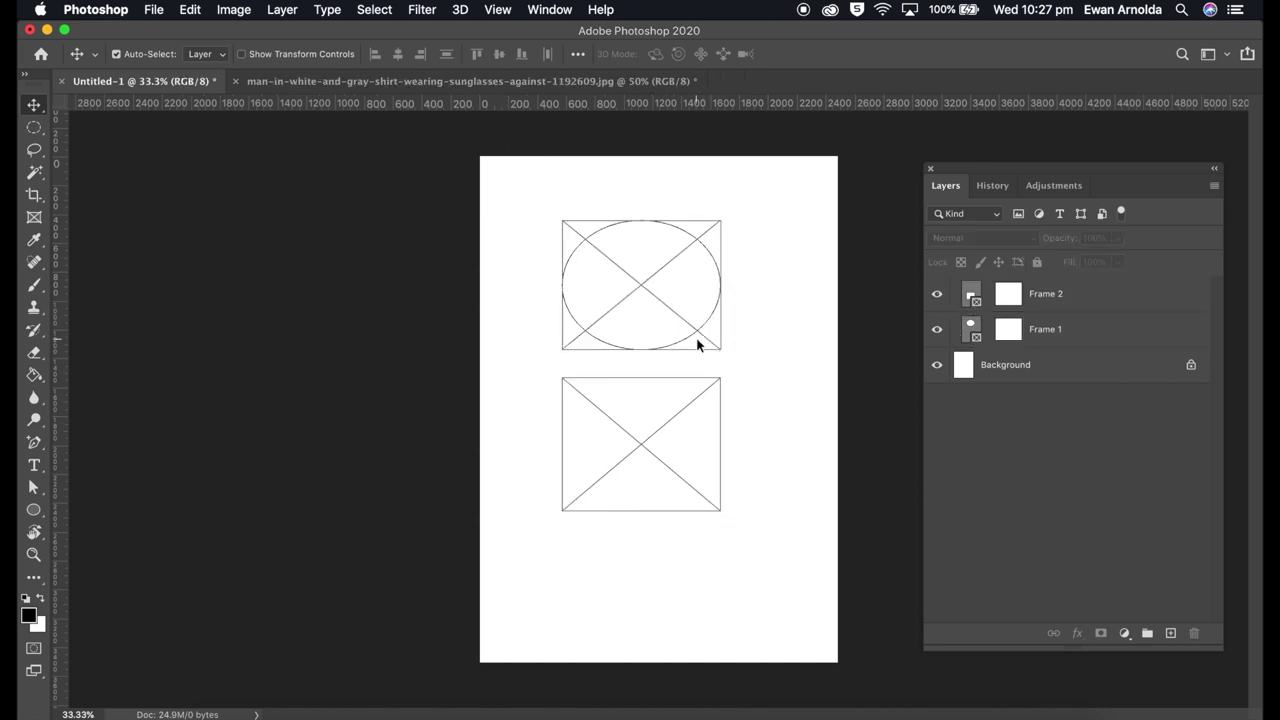
left_click(648, 295)
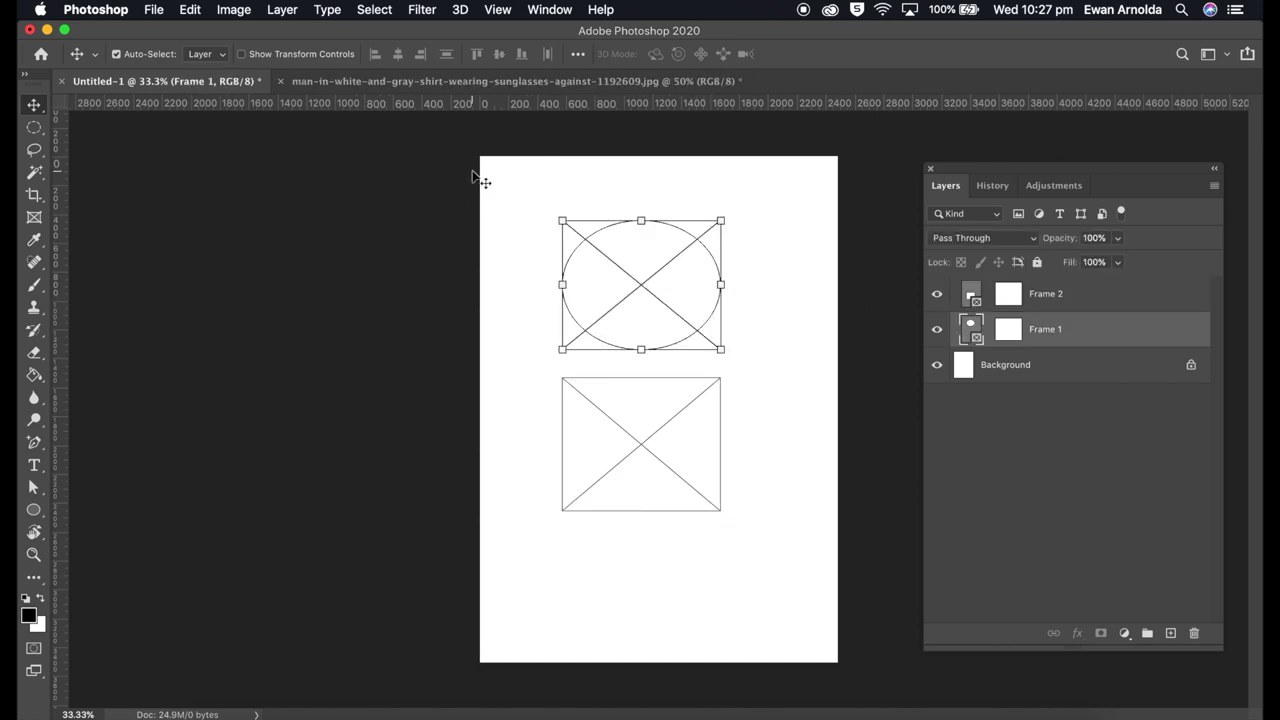
- Show the Properties panel for the elliptical frame, enlarged and placed beside the page
left_click(553, 12)
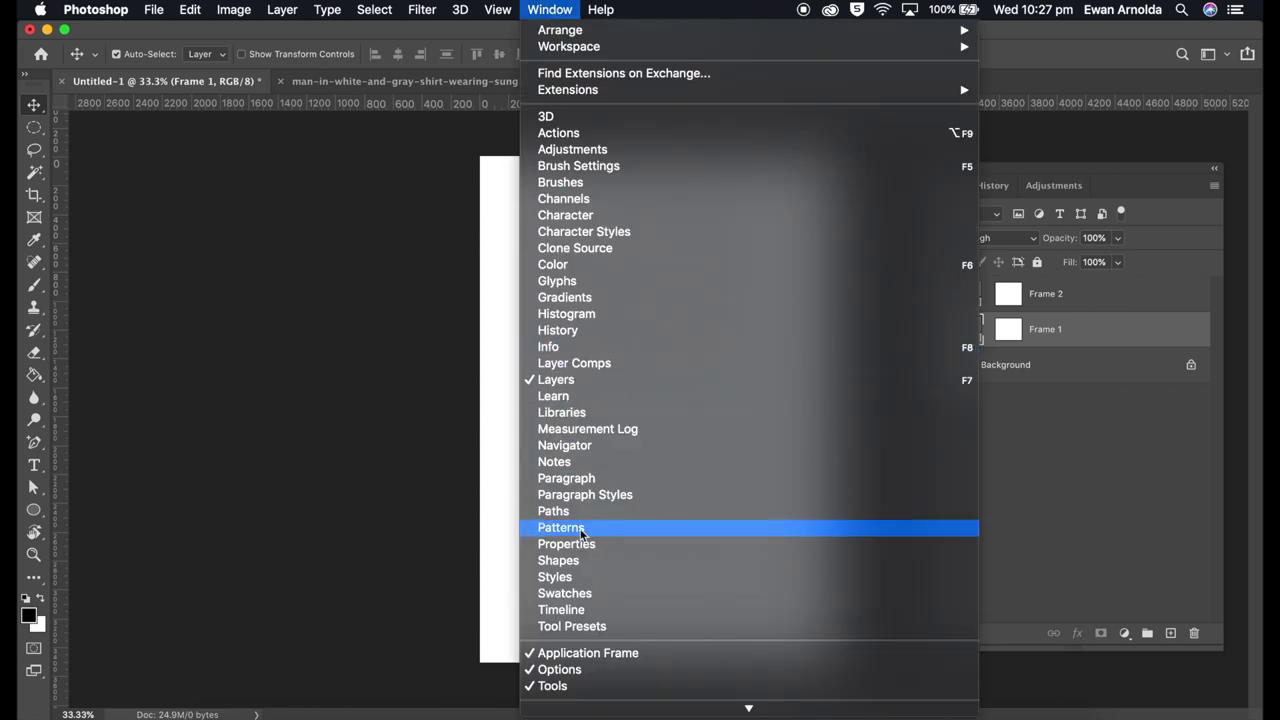
left_click(582, 546)
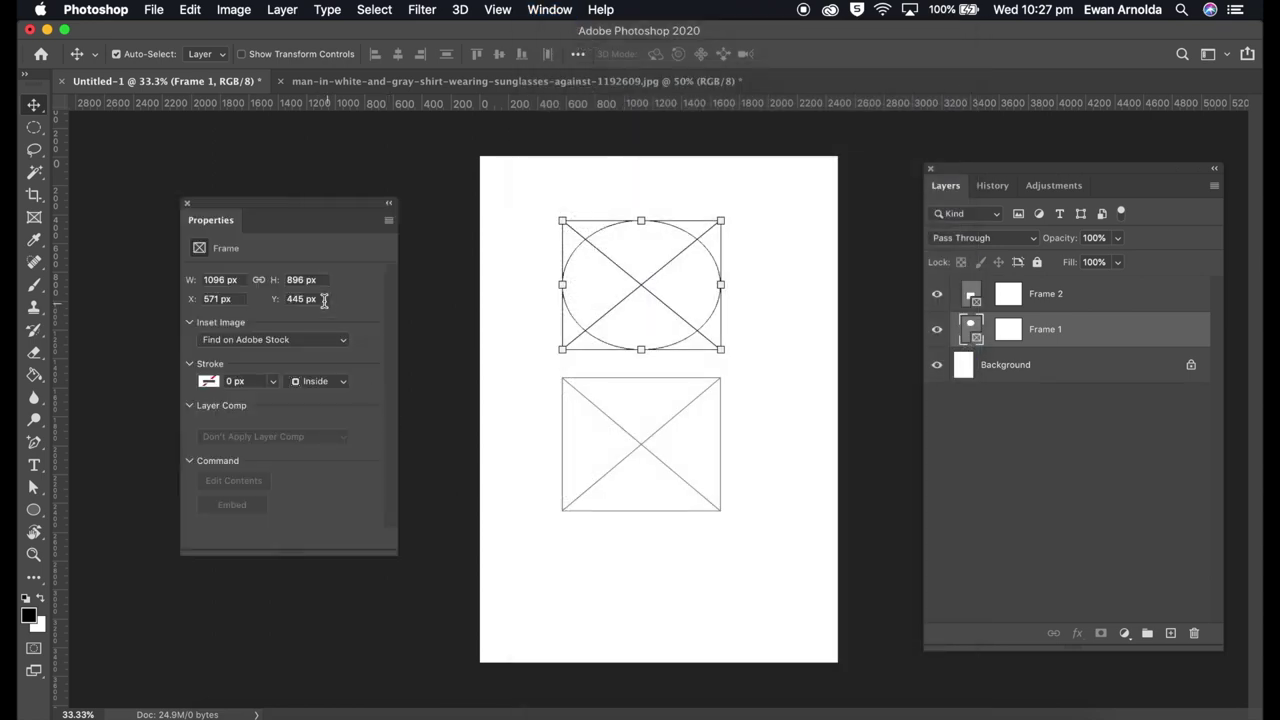
left_click(397, 555)
left_click_drag(397, 555, 478, 586)
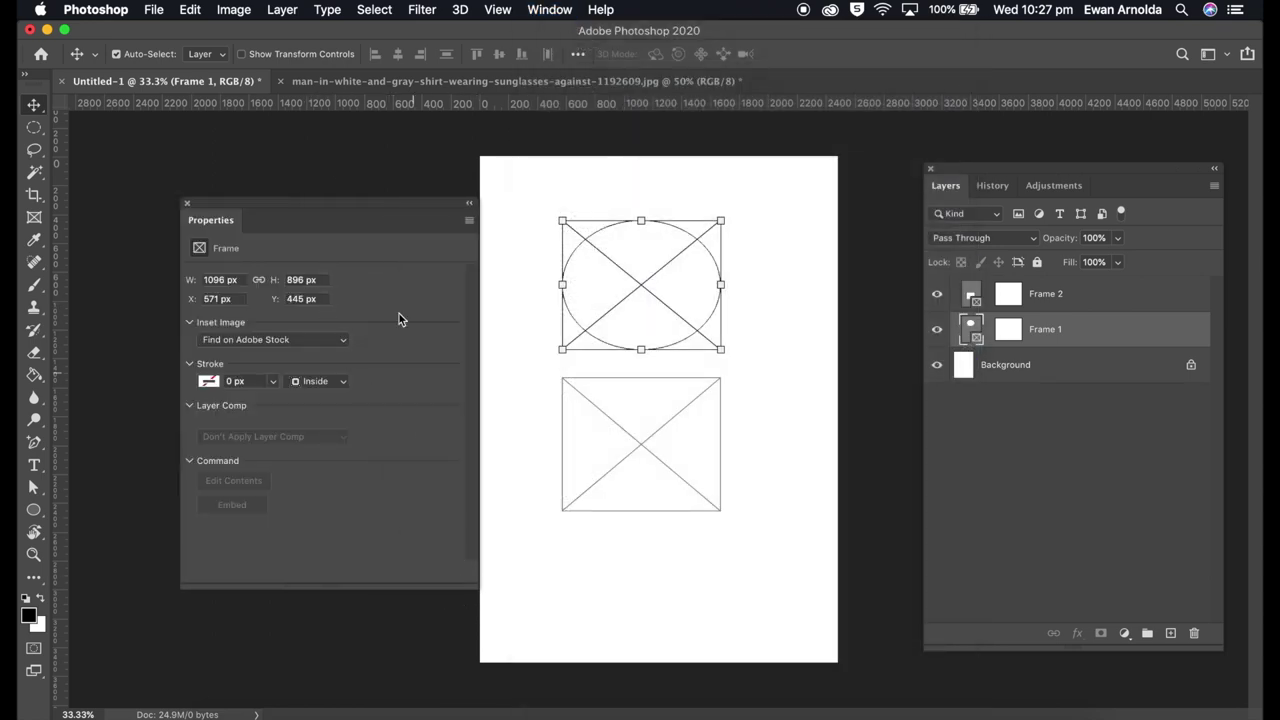
left_click_drag(331, 206, 298, 197)
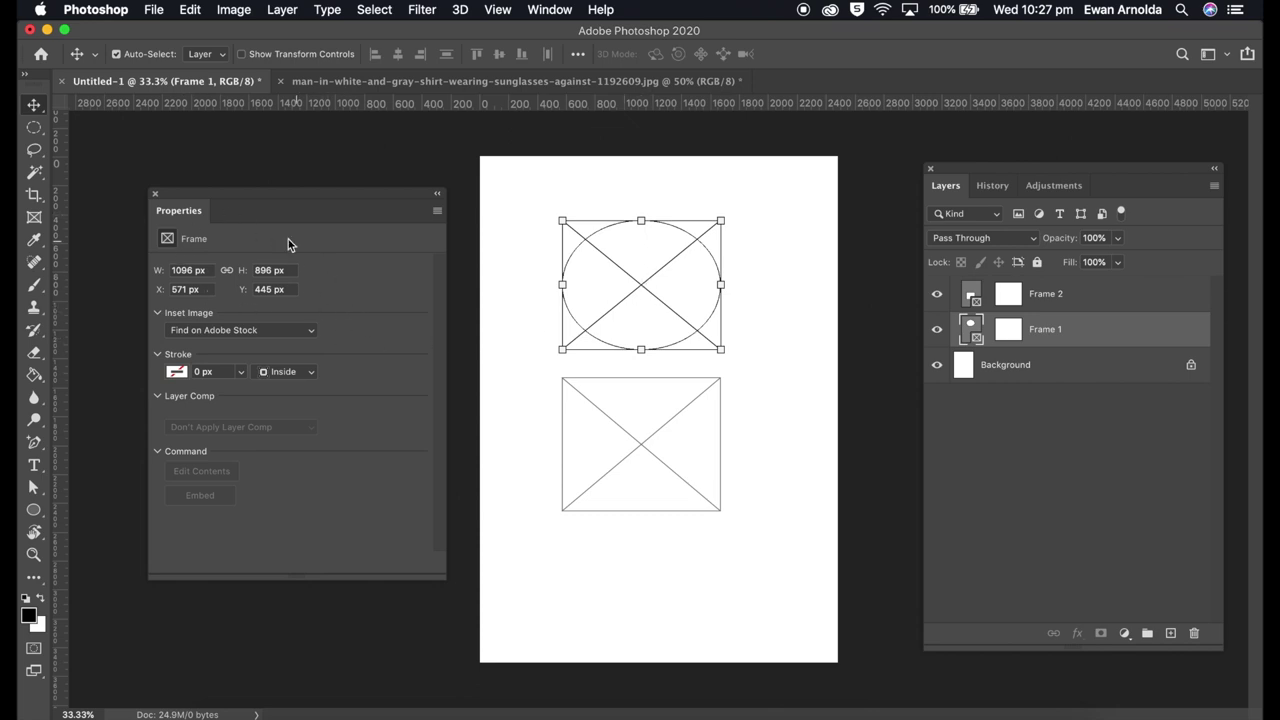
left_click(218, 332)
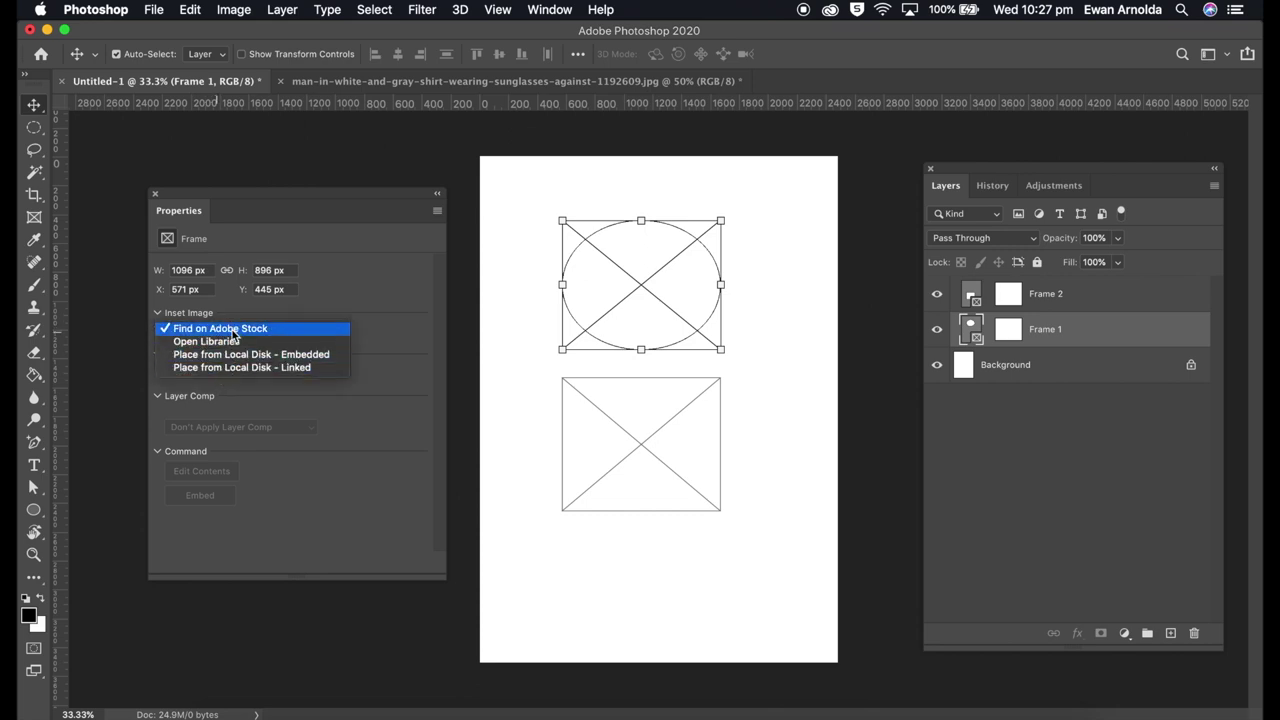
left_click(390, 325)
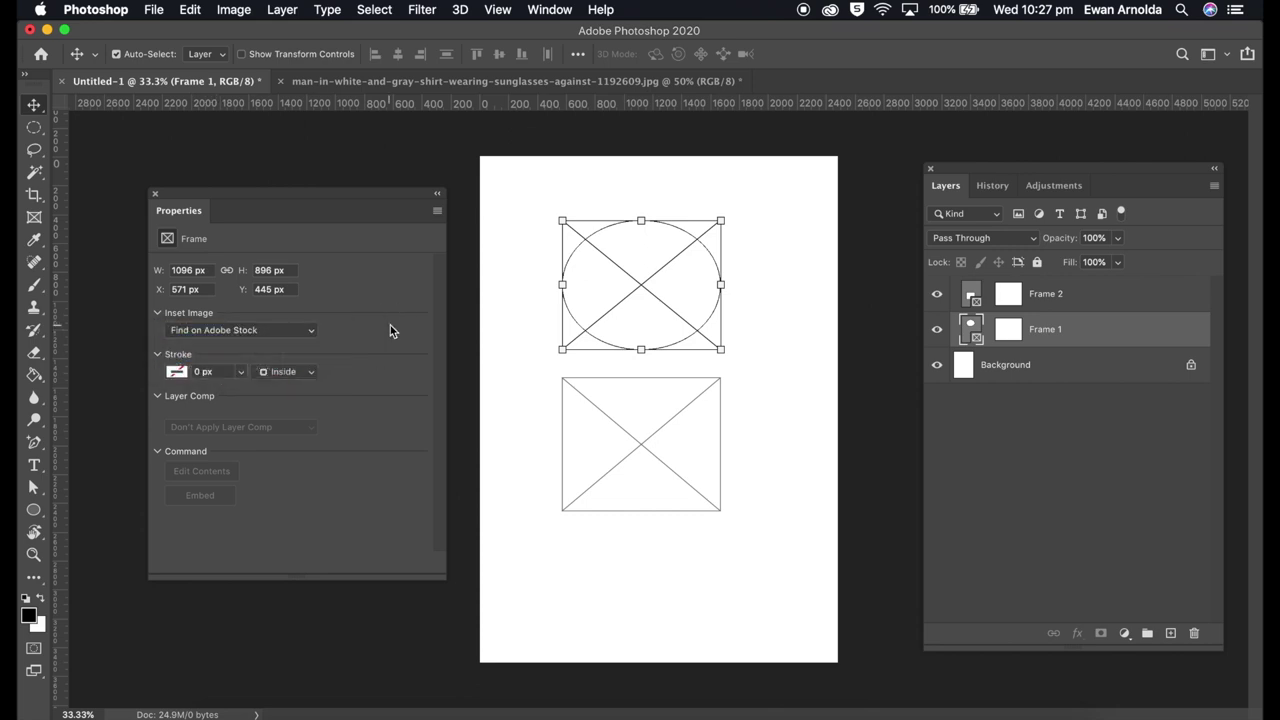
- Give the ellipse frame an orange stroke
left_click(177, 372)
left_click(242, 372)
left_click_drag(243, 393, 269, 397)
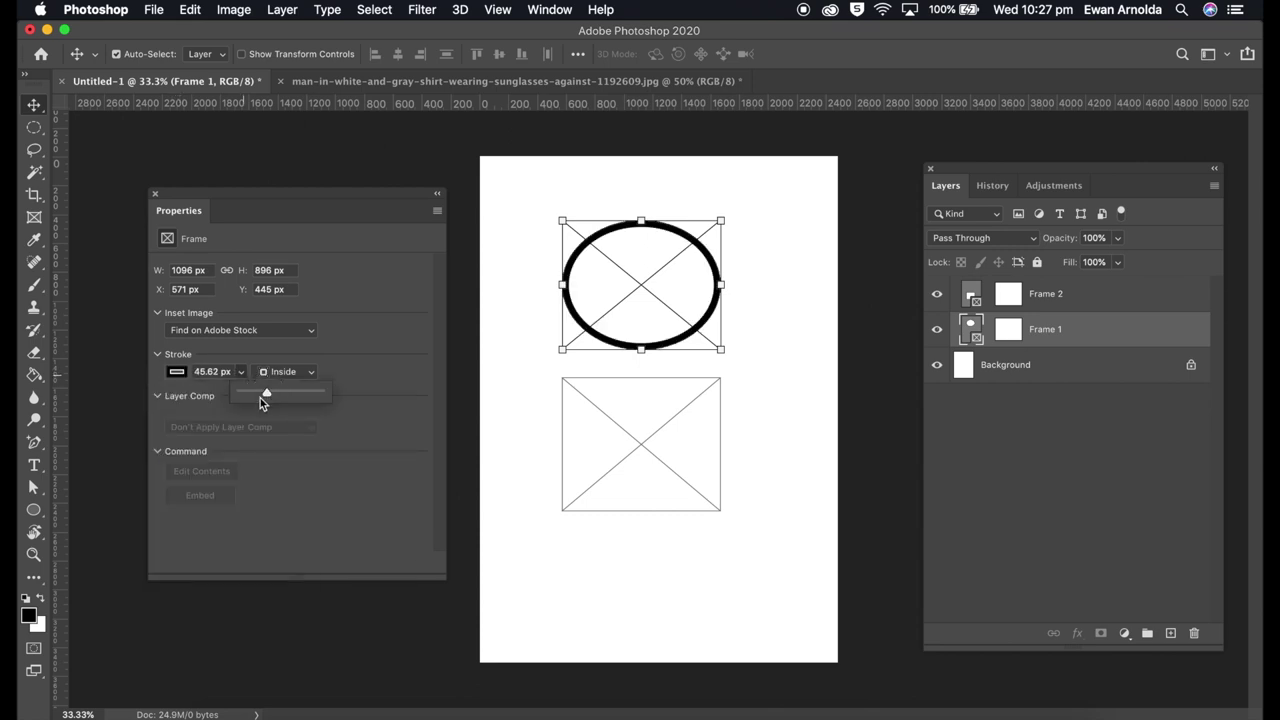
left_click_drag(266, 394, 250, 395)
left_click(178, 373)
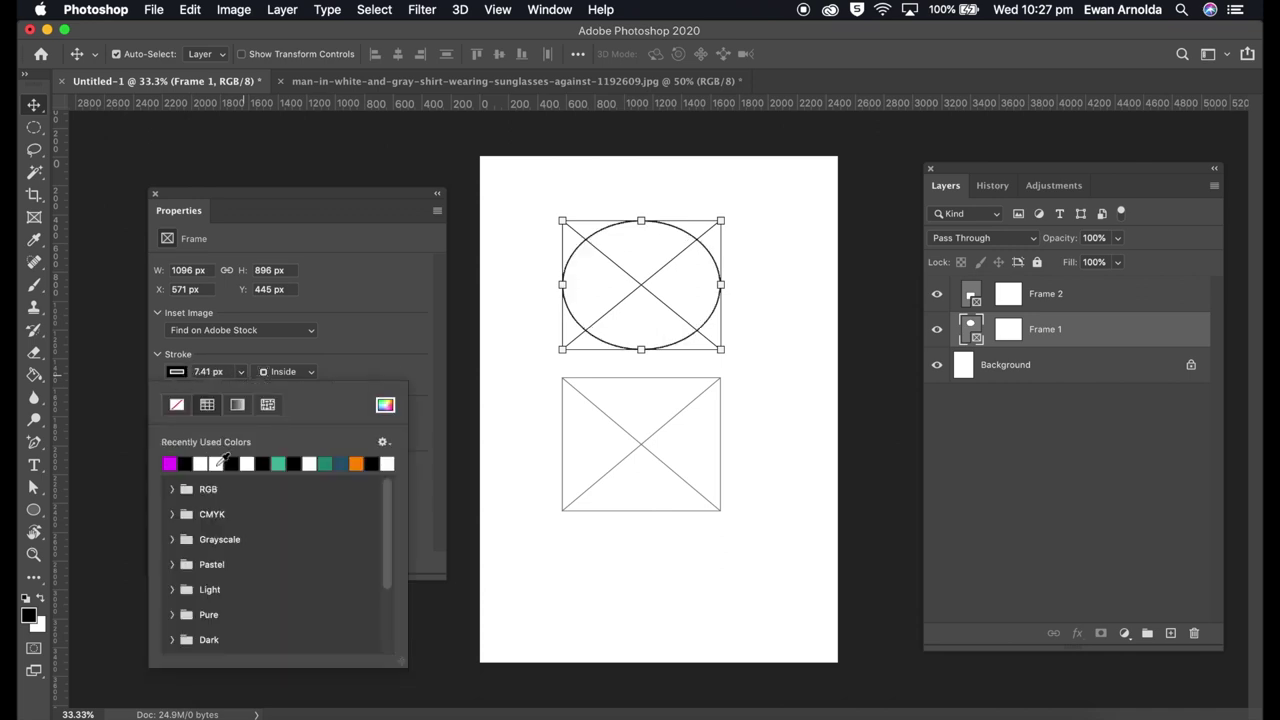
left_click(356, 463)
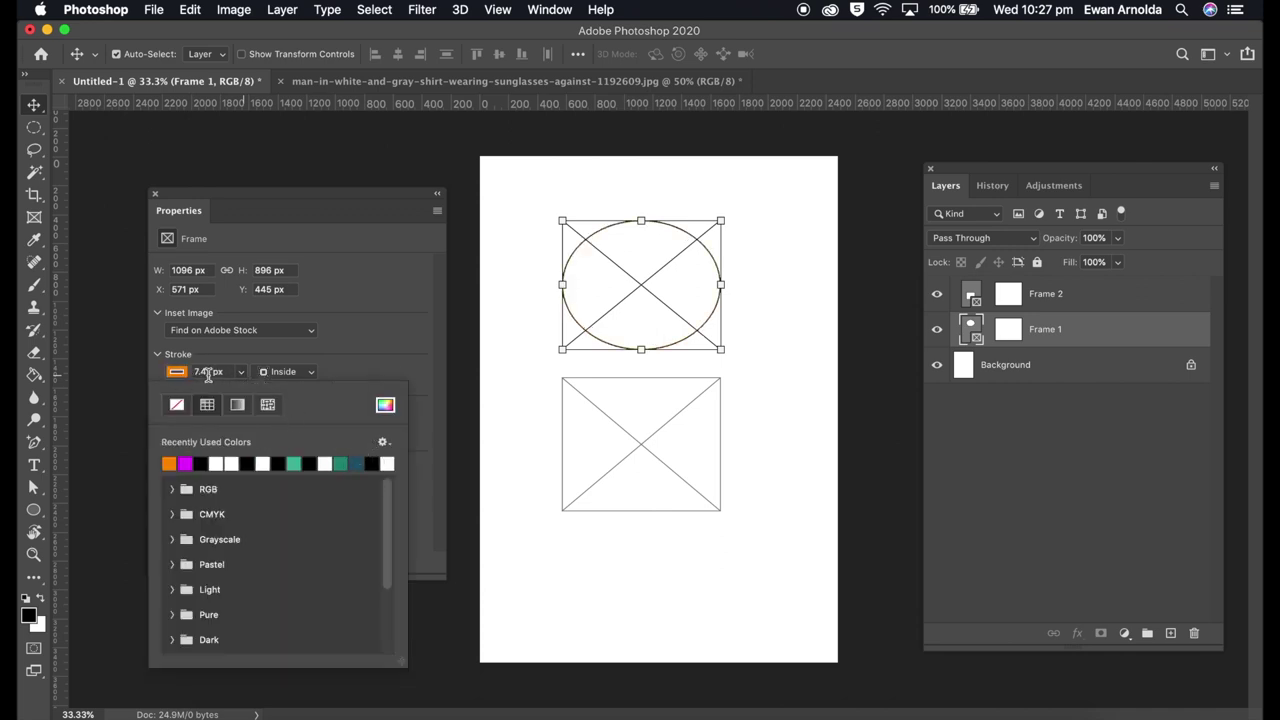
- Set the orange stroke width to 34.70 px and align it Outside
left_click(241, 371)
left_click_drag(245, 394, 251, 392)
left_click(335, 380)
left_click(300, 371)
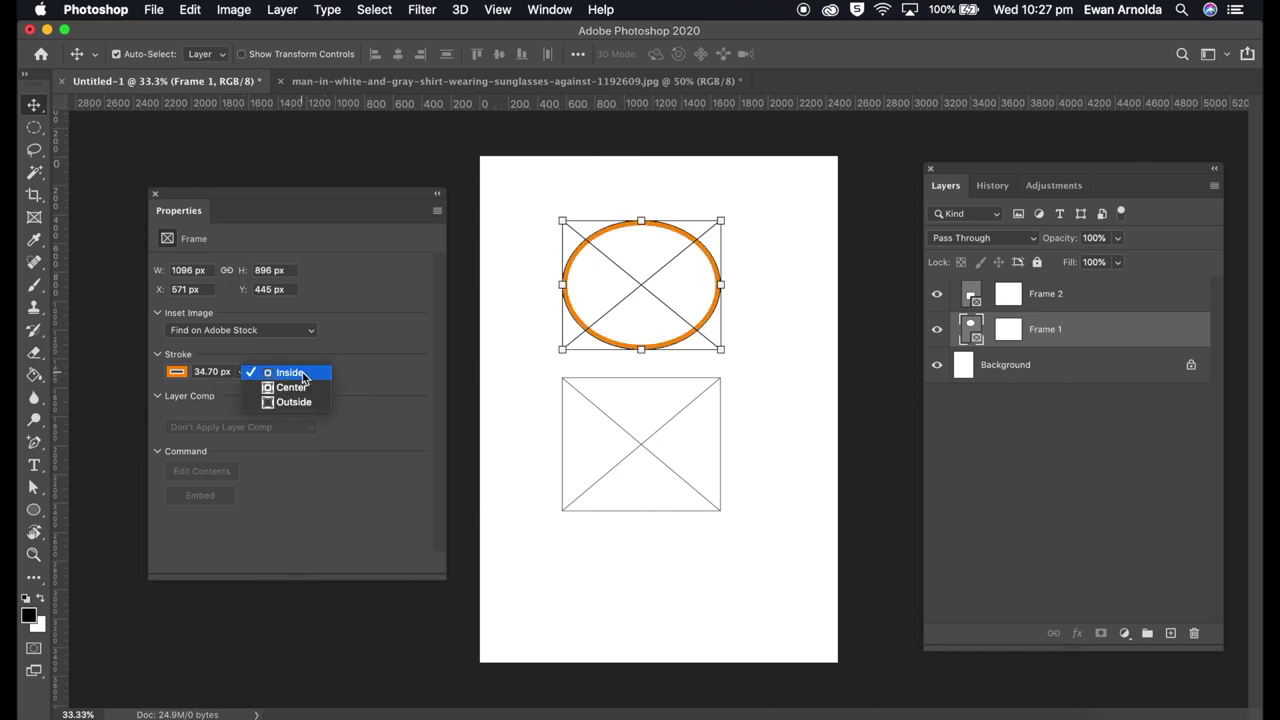
left_click(303, 388)
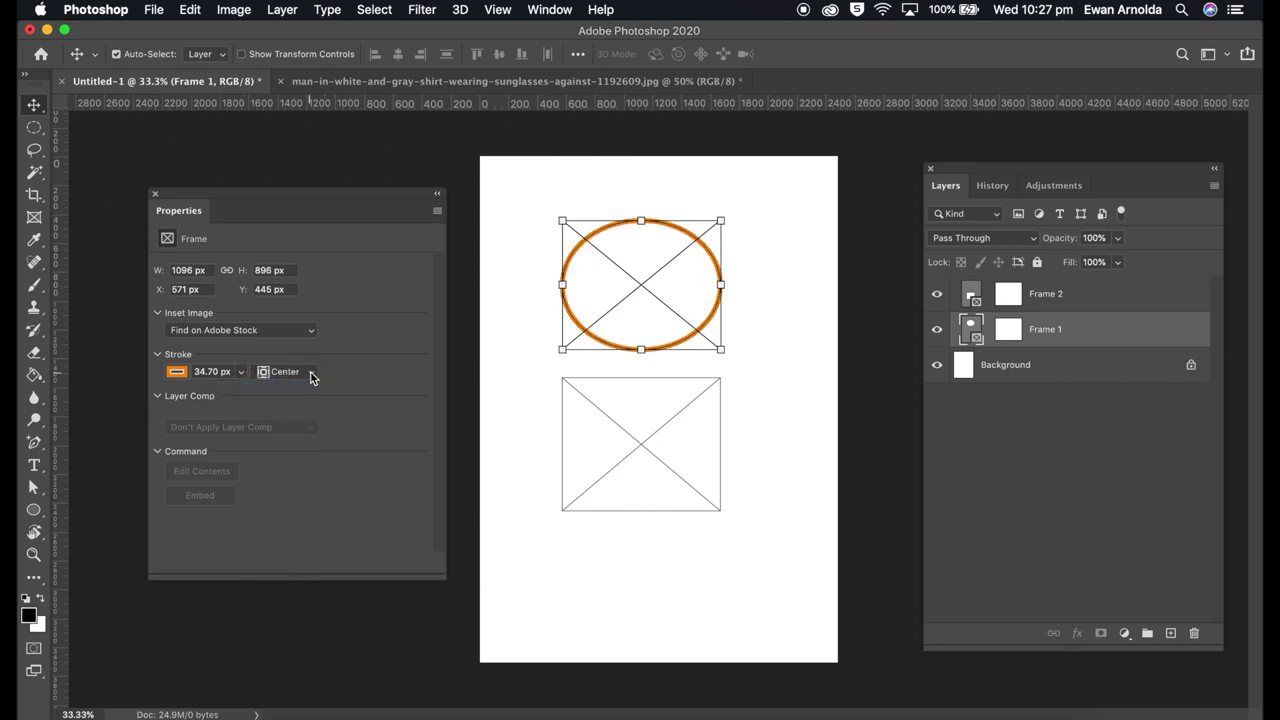
left_click(306, 371)
left_click(303, 390)
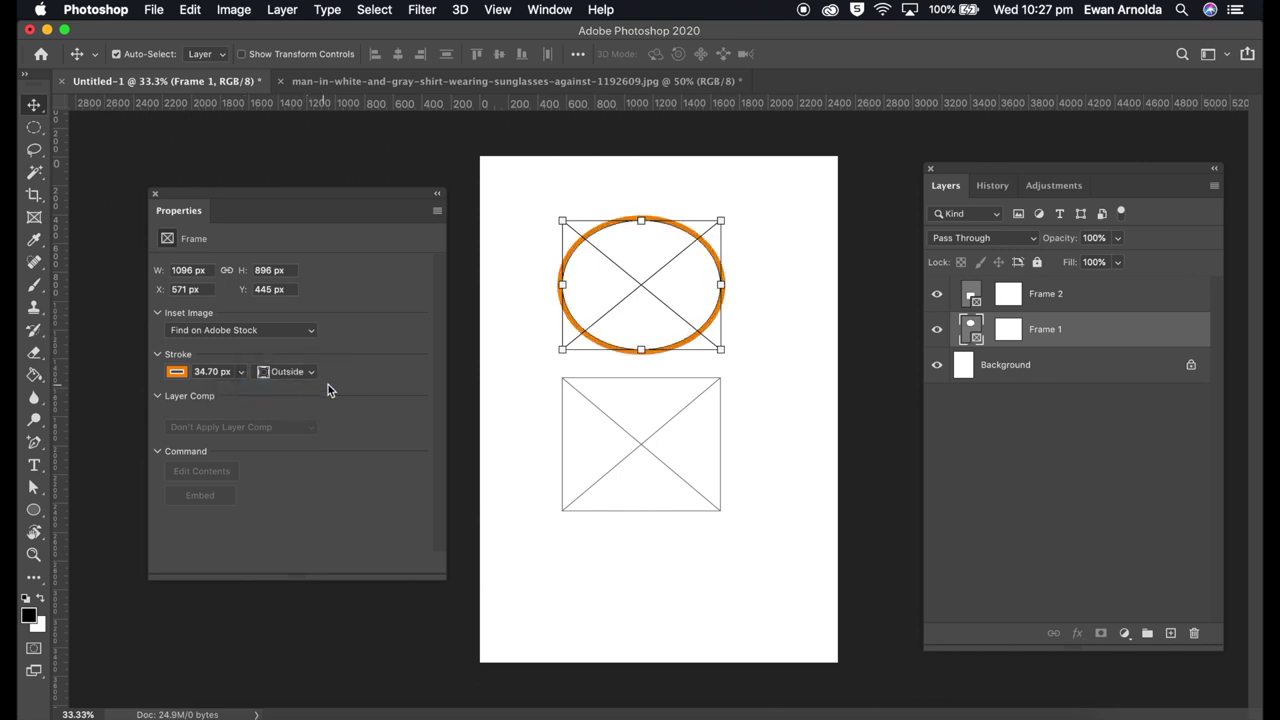
- Stretch the ellipse frame taller so it becomes nearly circular
left_click(516, 338)
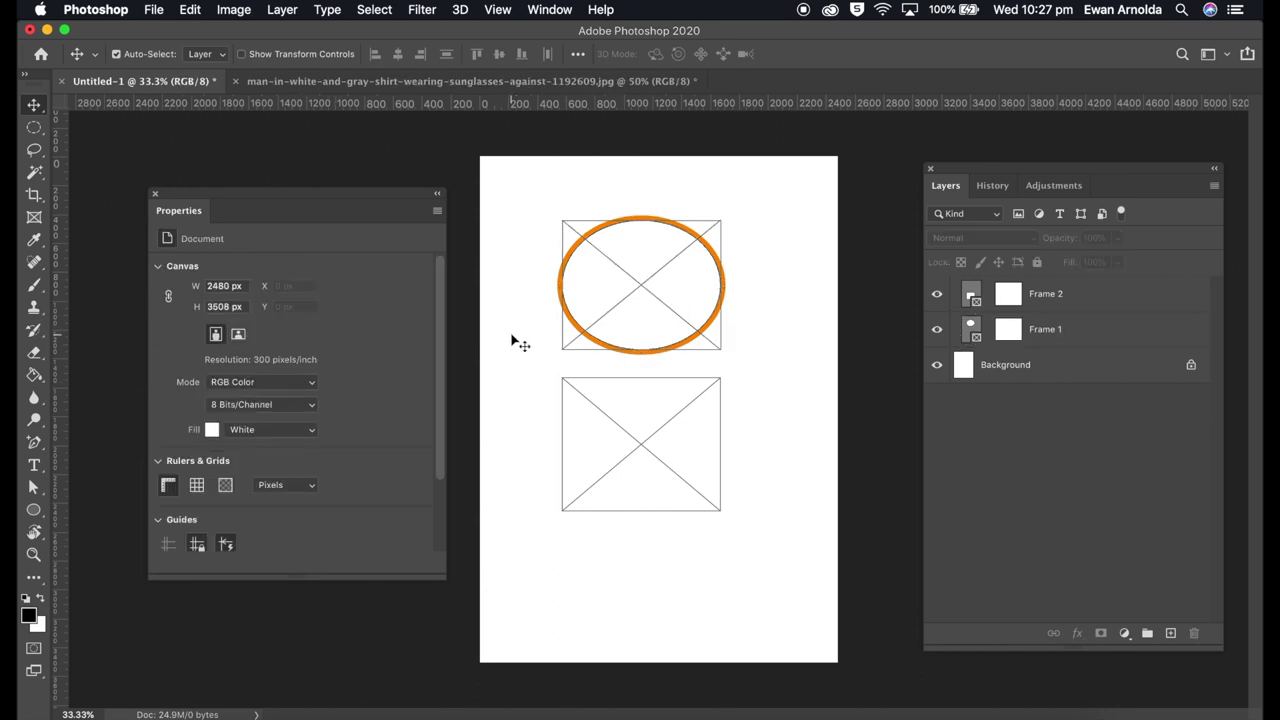
left_click(648, 334)
left_click_drag(720, 350, 720, 367)
left_click(749, 366)
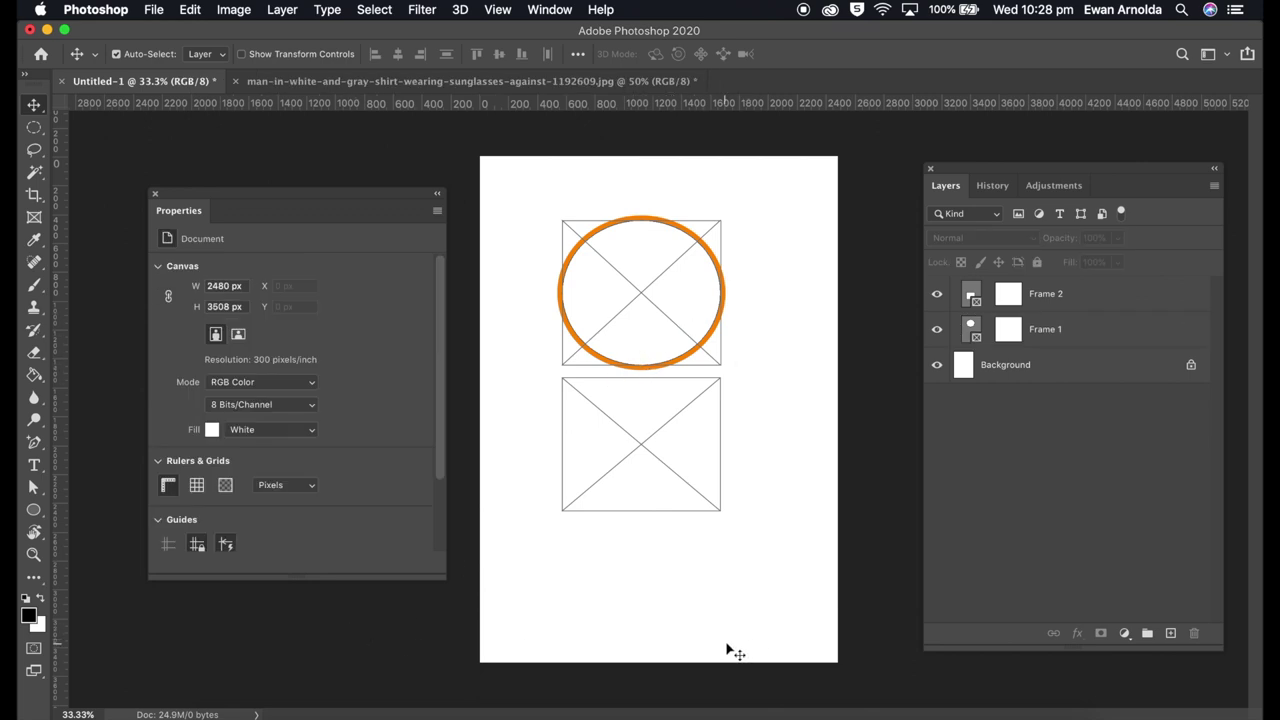
- Drag bulb-bulbs-close-up-glass-414648.jpg from the Finder images folder into the ellipse frame
left_click(225, 700)
left_click(870, 455)
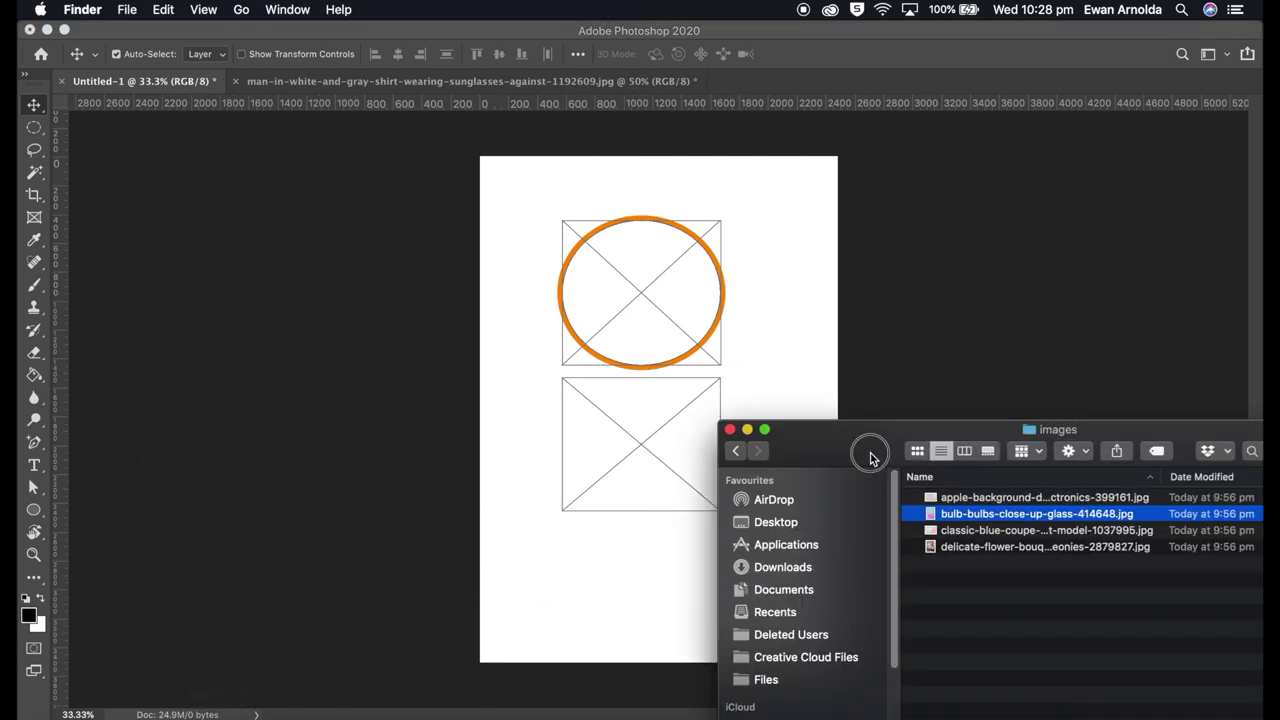
left_click_drag(870, 455, 762, 474)
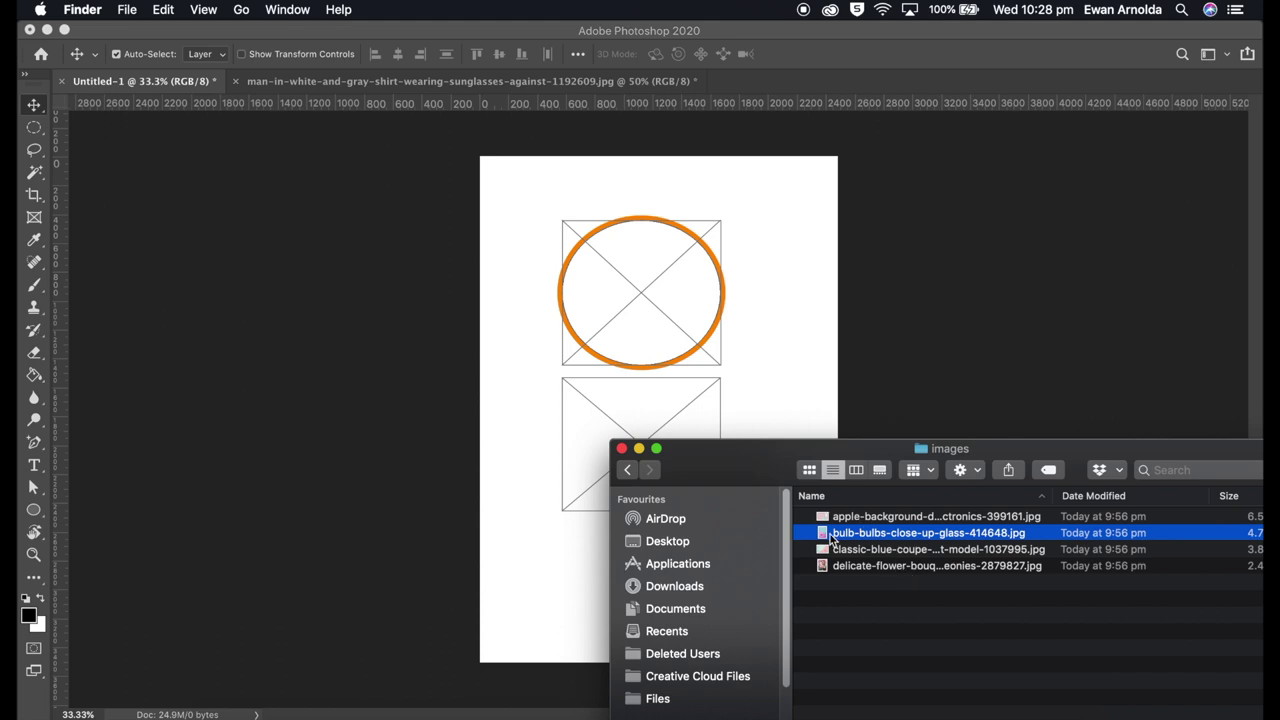
left_click_drag(830, 540, 645, 292)
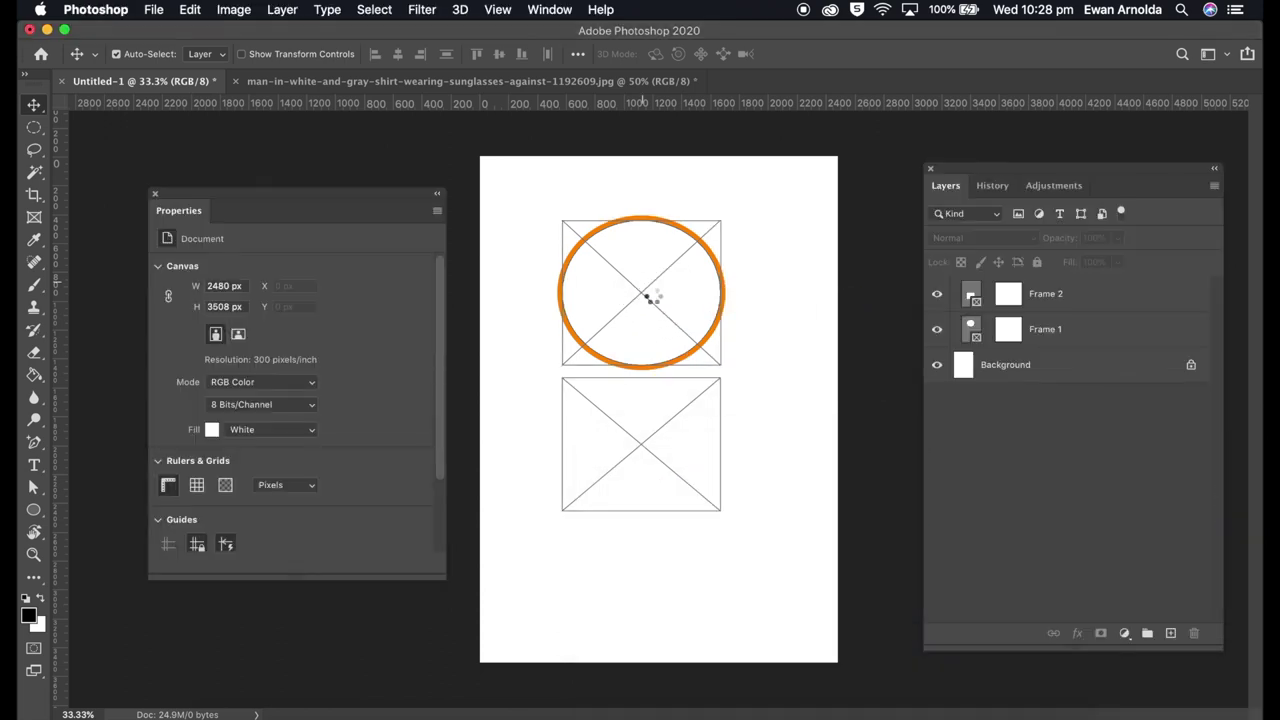
- Shift and scale up the bulb photo inside its circle with Free Transform
left_click(733, 362)
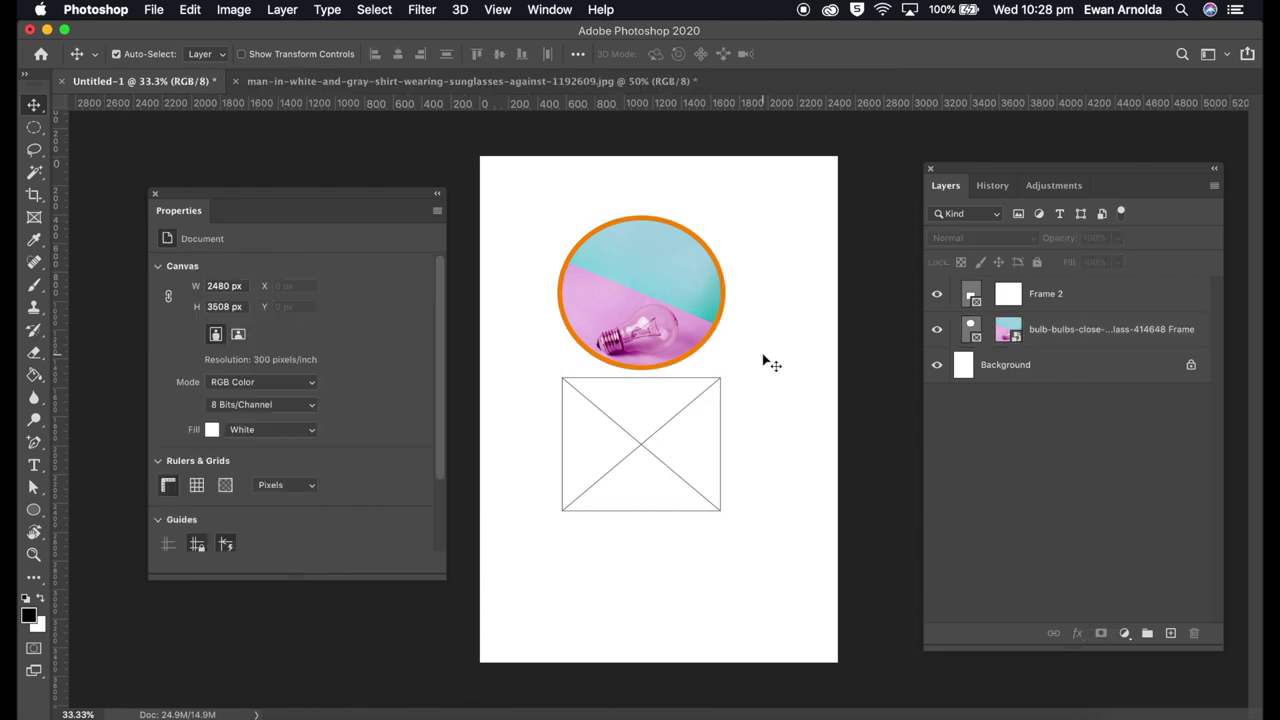
left_click(636, 310)
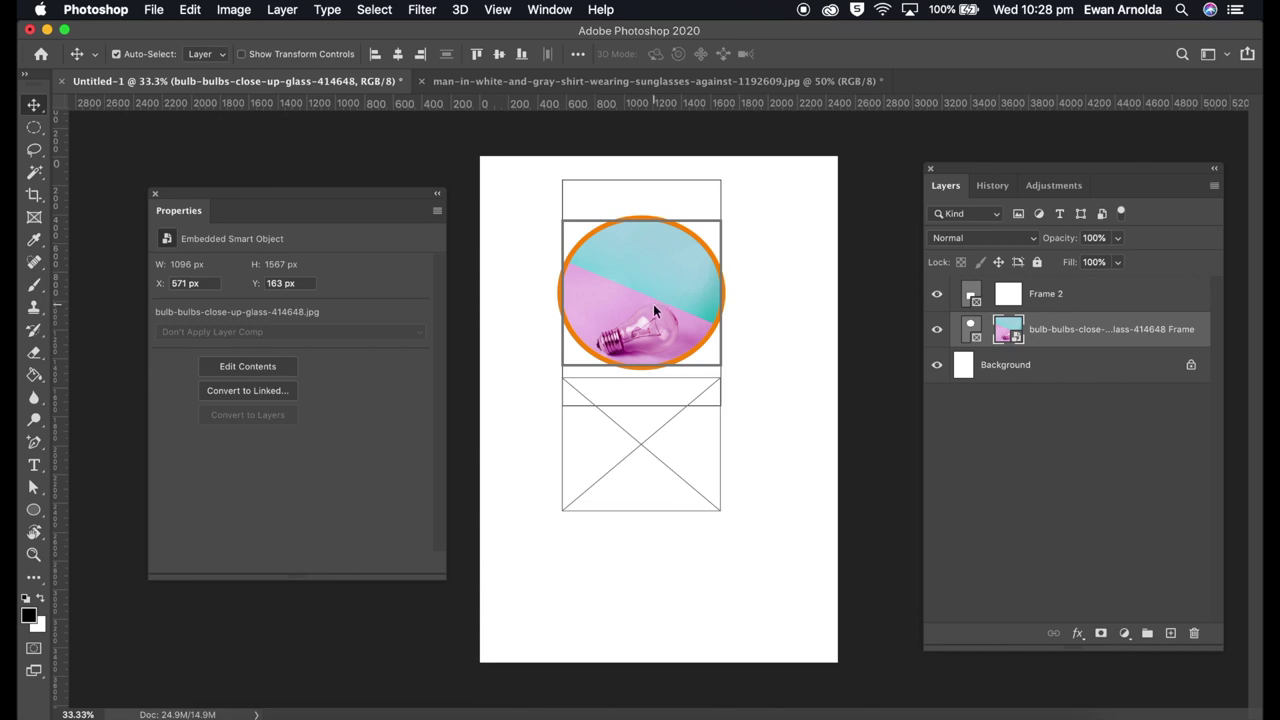
left_click_drag(653, 304, 651, 299)
key("super+t")
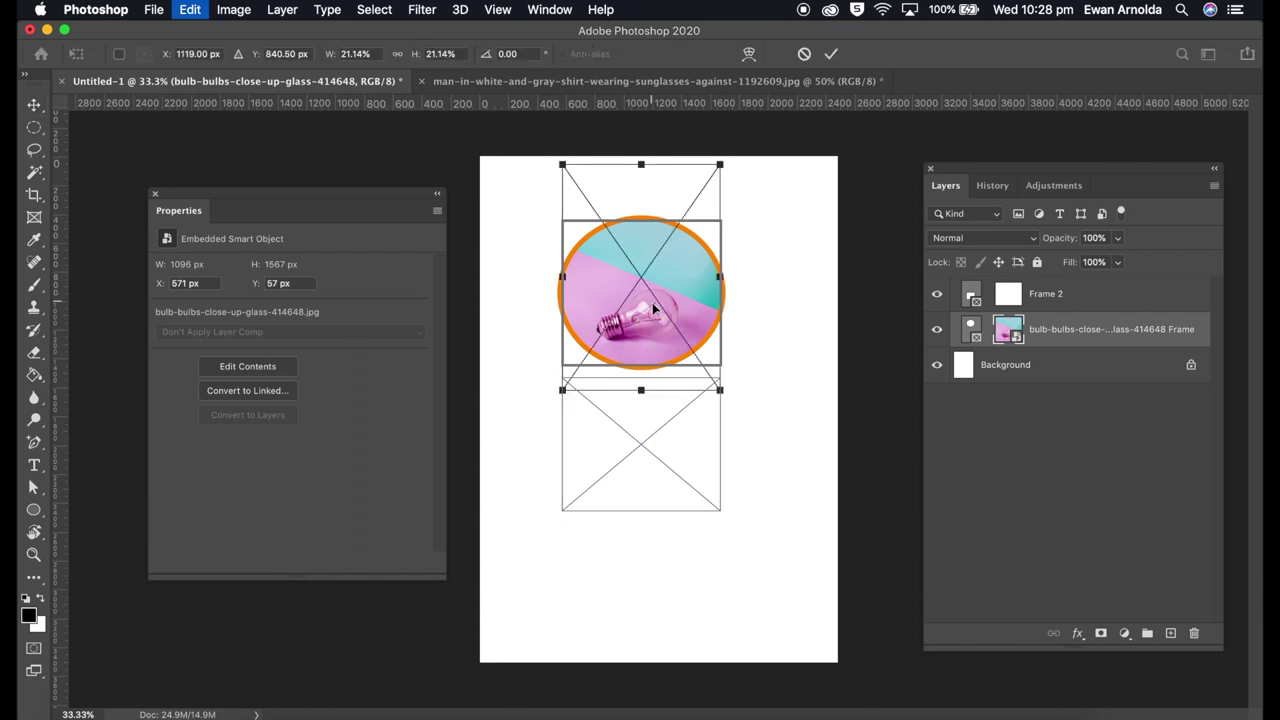
left_click_drag(720, 279, 684, 313)
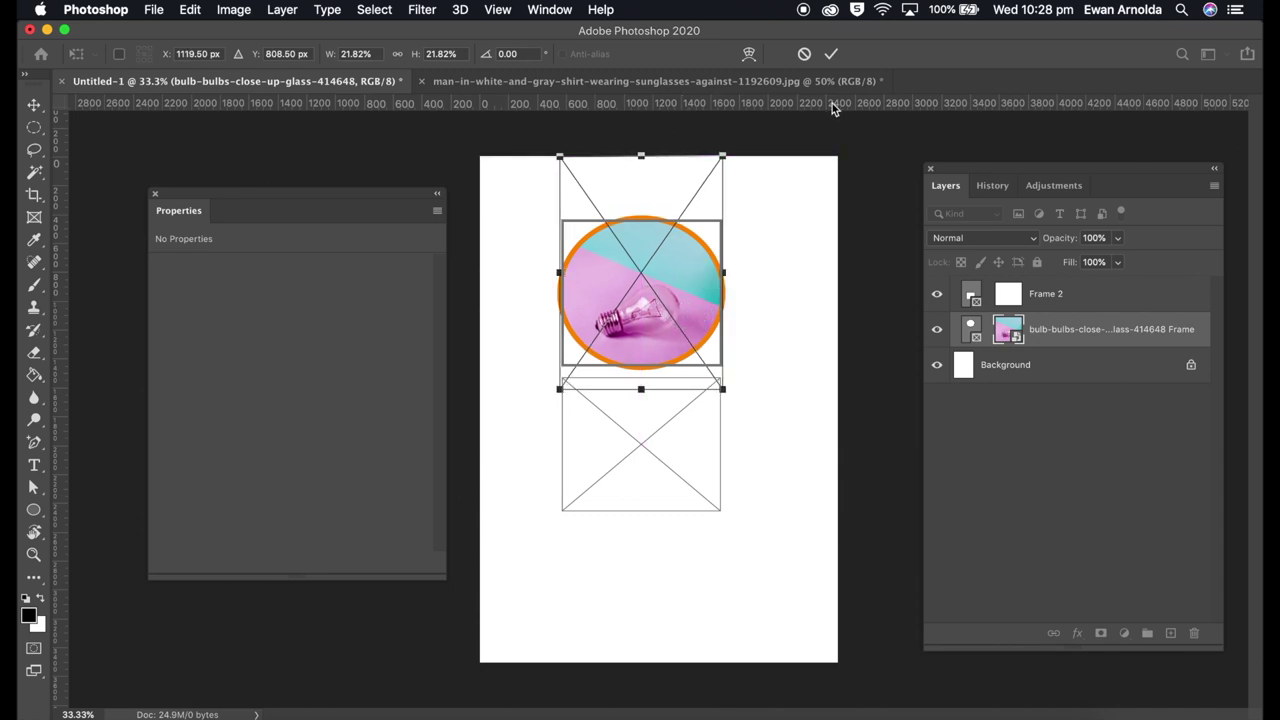
left_click(831, 54)
- Enlarge the orange-ringed bulb circle frame to 1253 × 1147 px
left_click(797, 277)
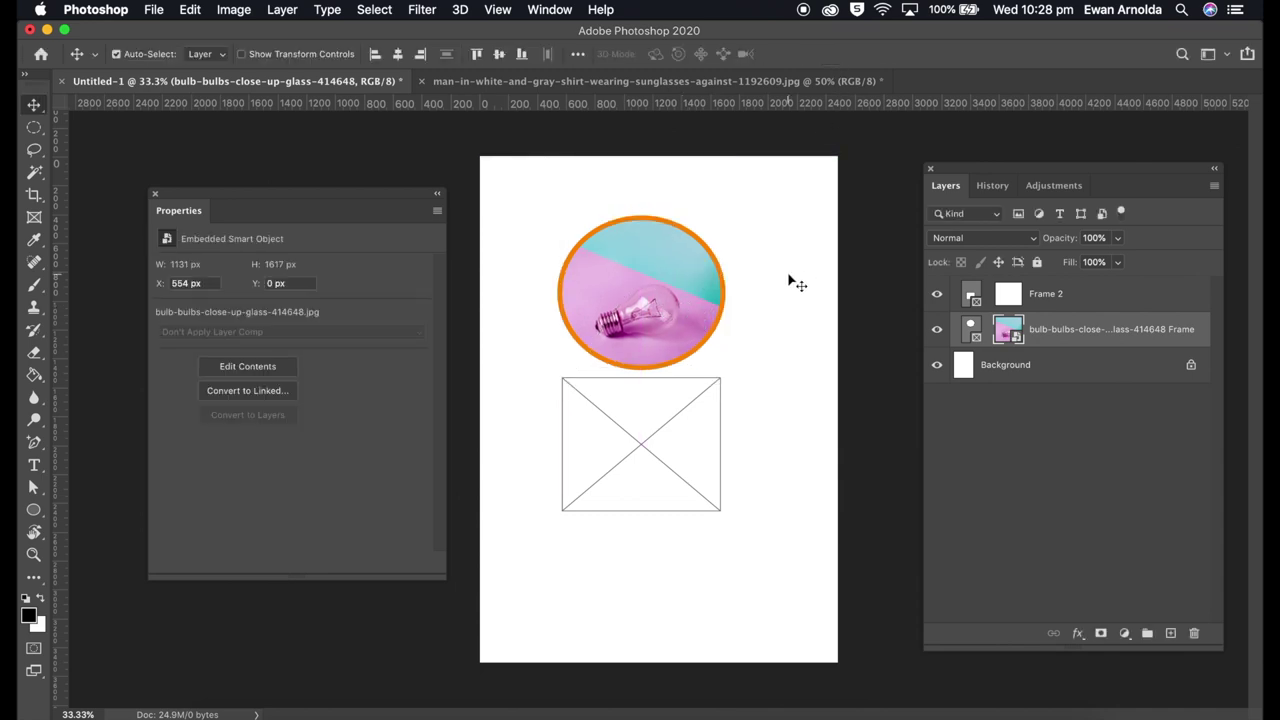
left_click(692, 236)
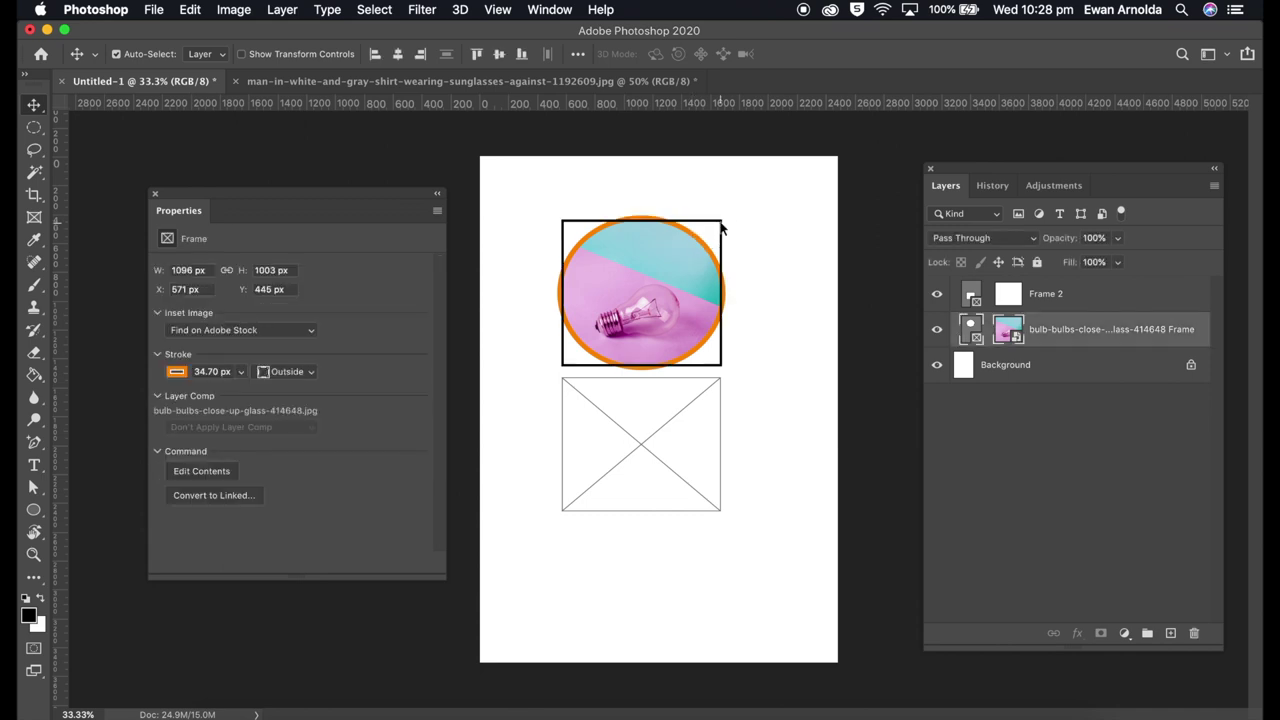
key("super+t")
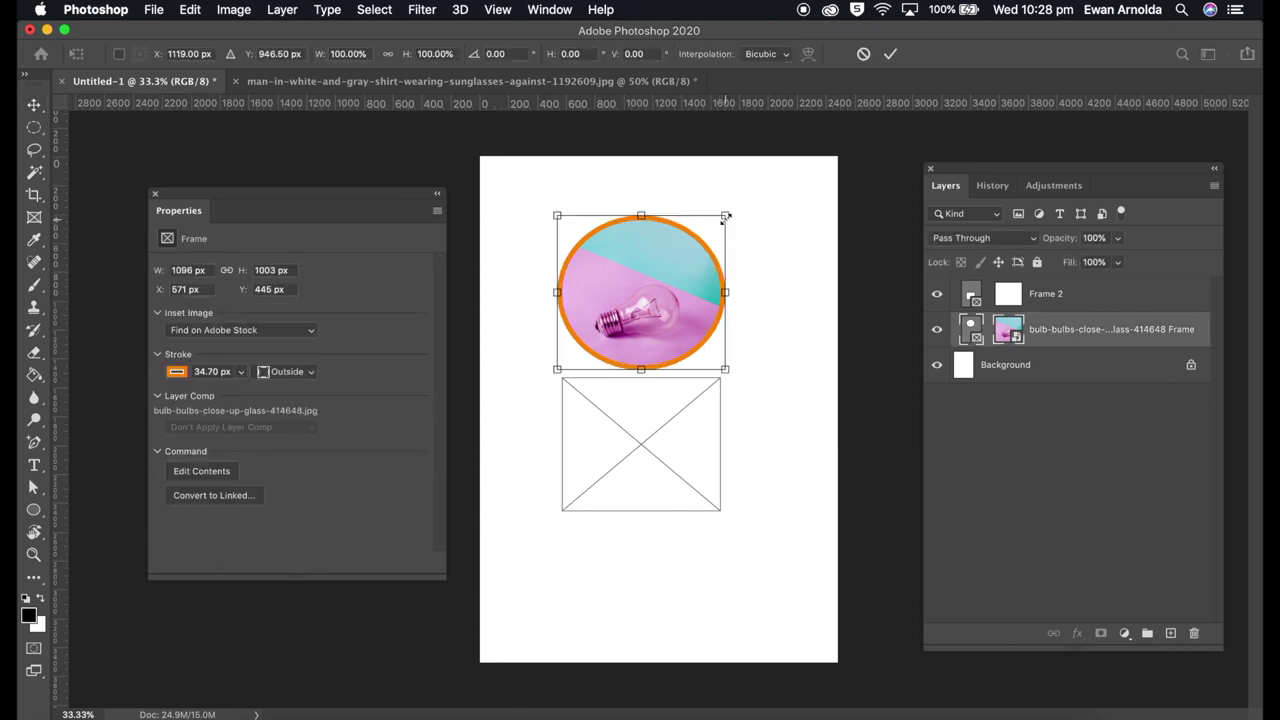
left_click_drag(726, 216, 748, 195)
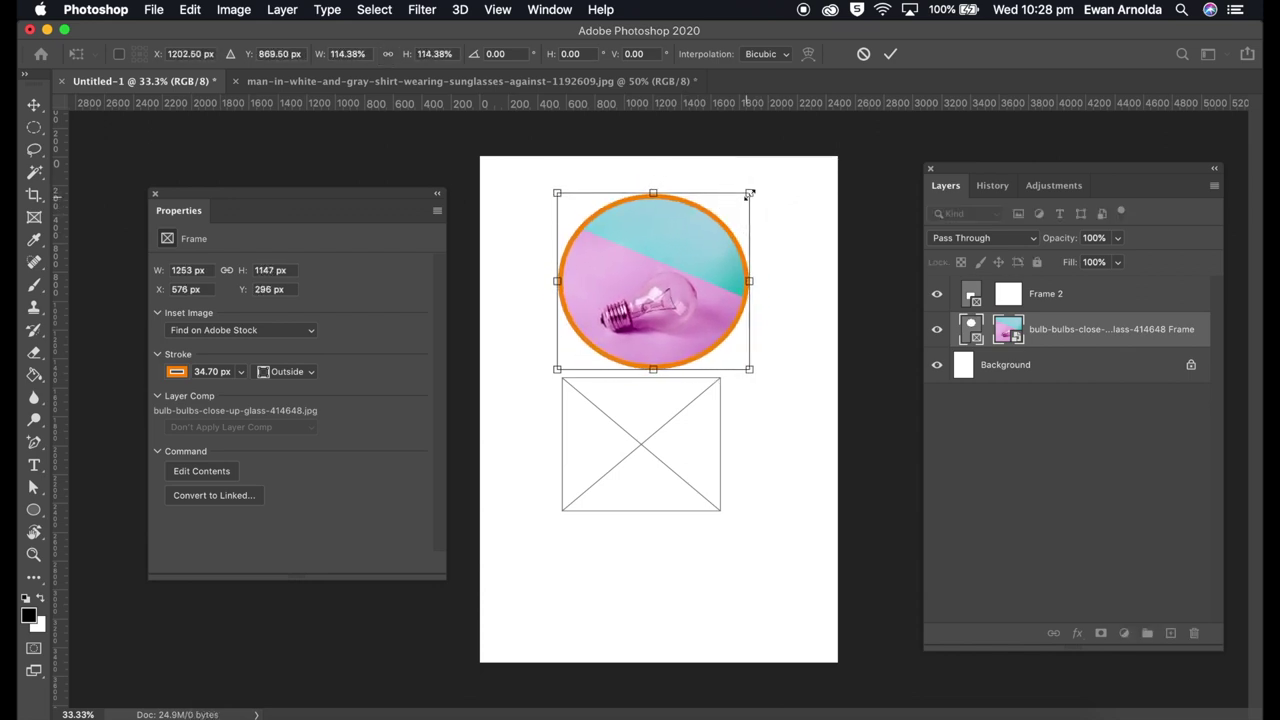
left_click(895, 59)
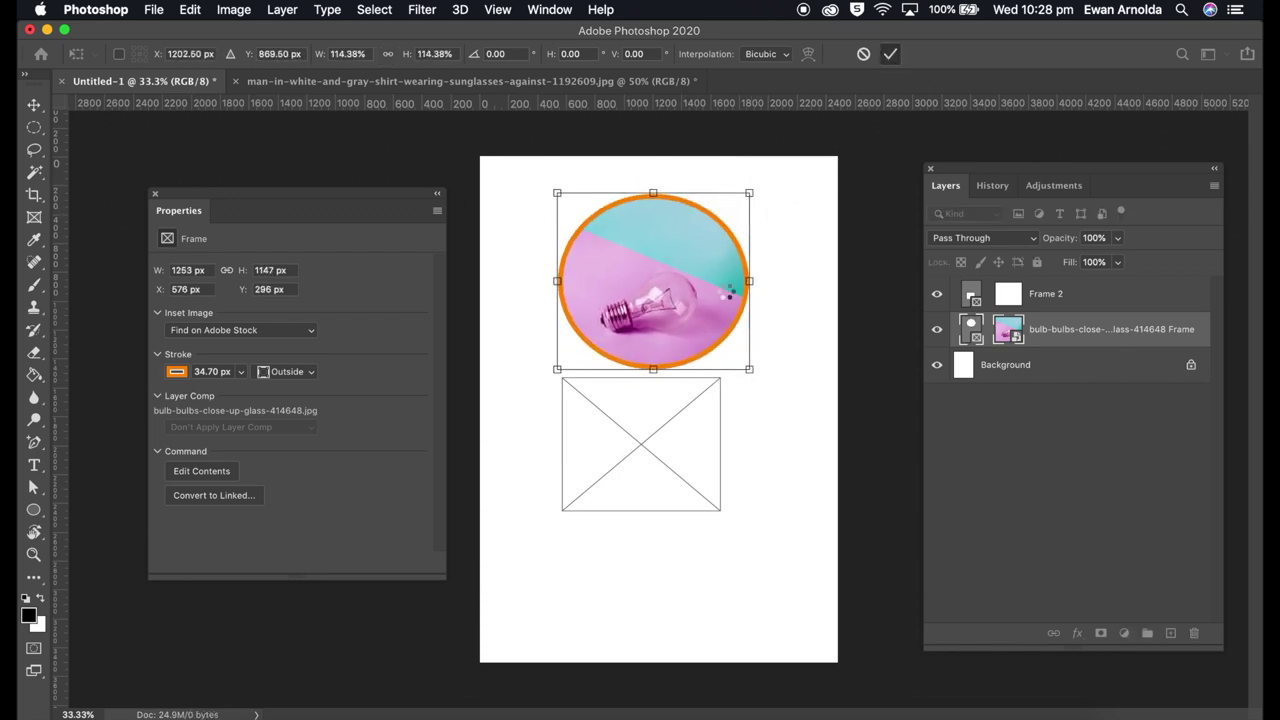
left_click(659, 413)
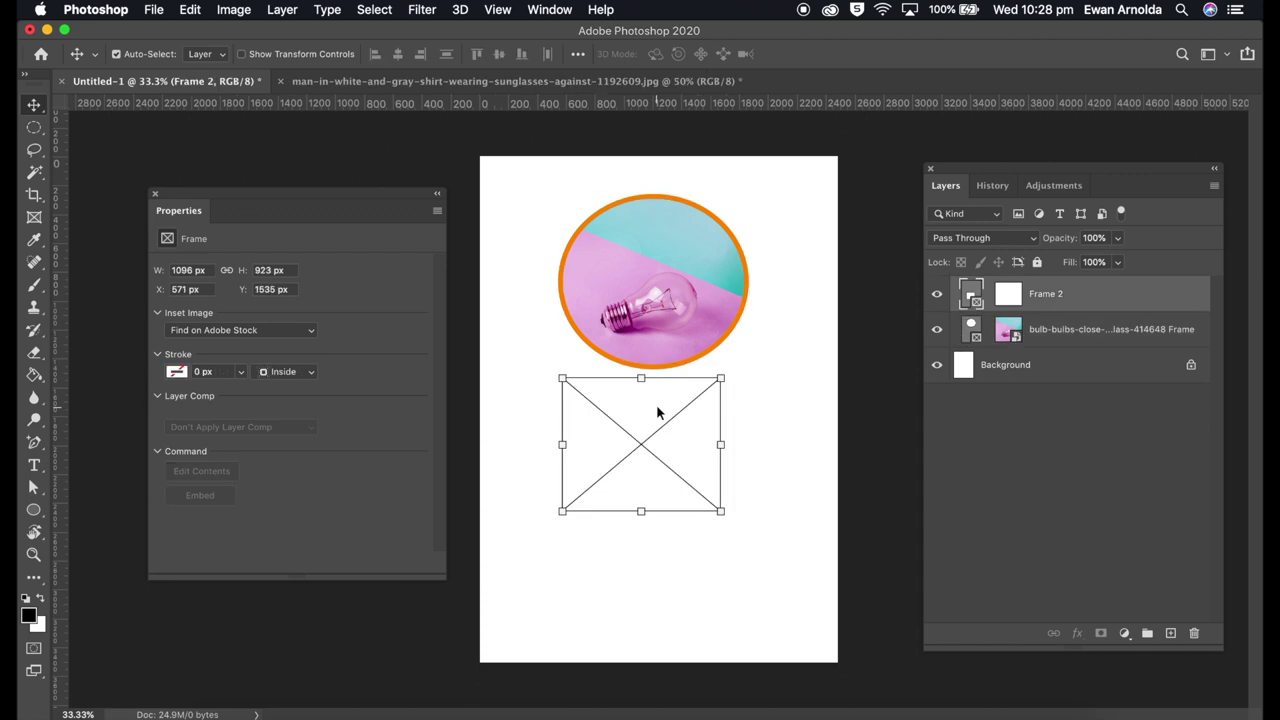
- Give the rectangular frame a 42.89 px dark teal stroke aligned Outside
left_click(268, 331)
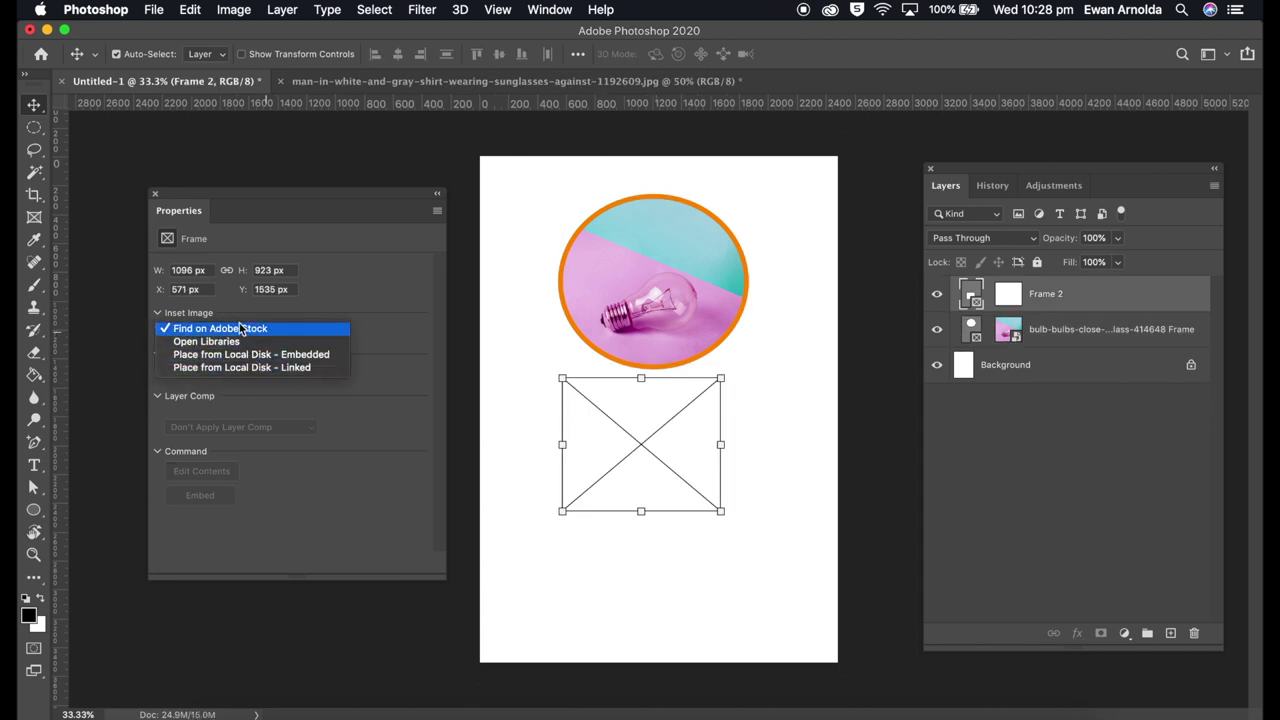
left_click(384, 440)
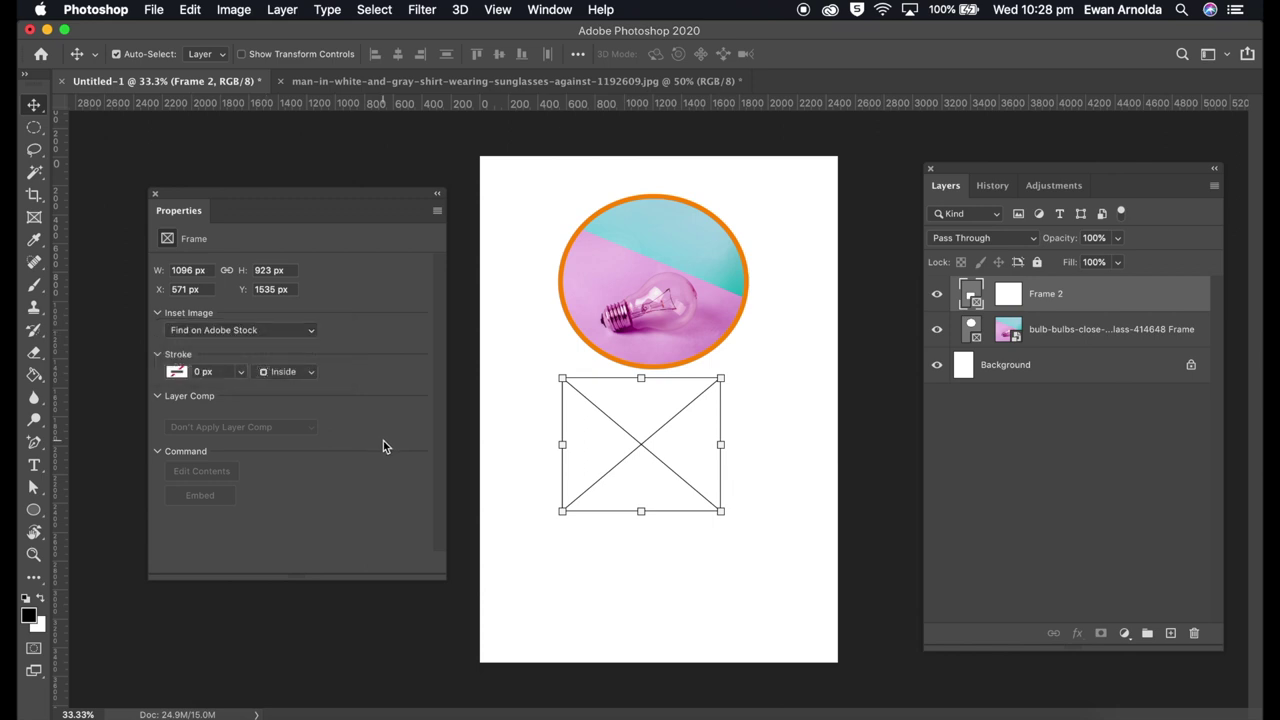
left_click(240, 380)
left_click(246, 391)
left_click(300, 380)
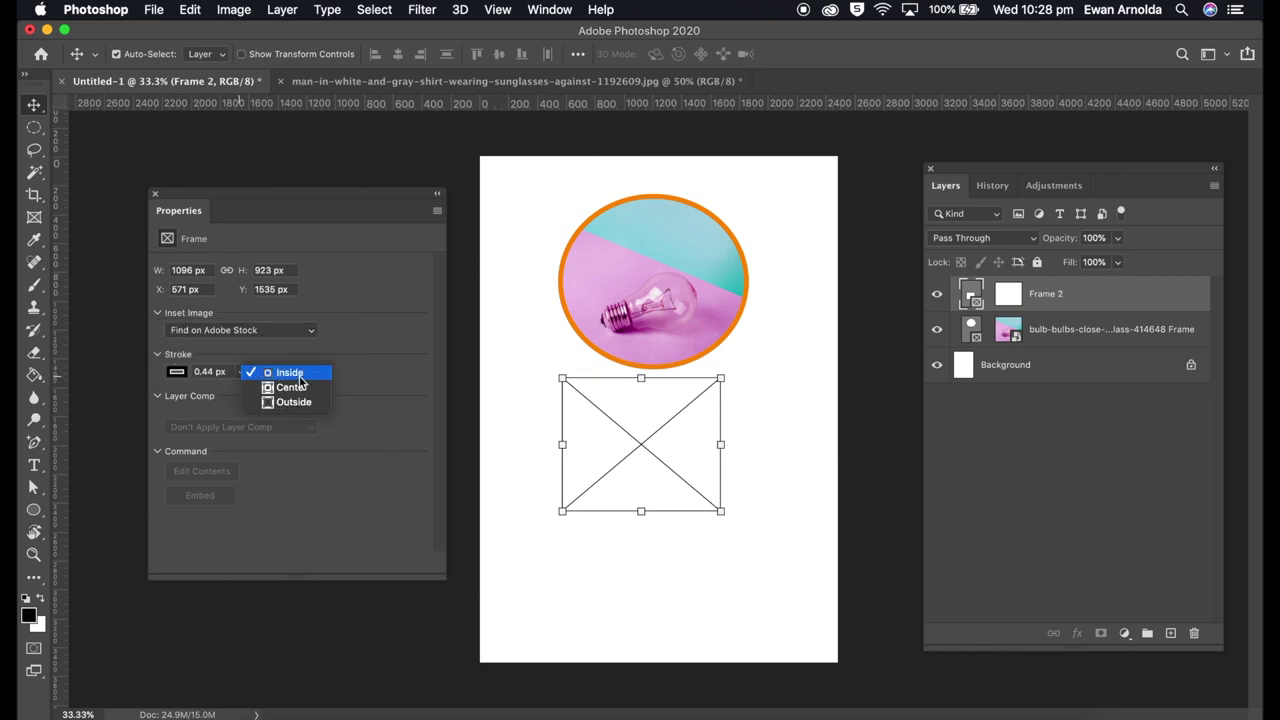
left_click(290, 401)
left_click(240, 372)
left_click_drag(241, 391, 261, 396)
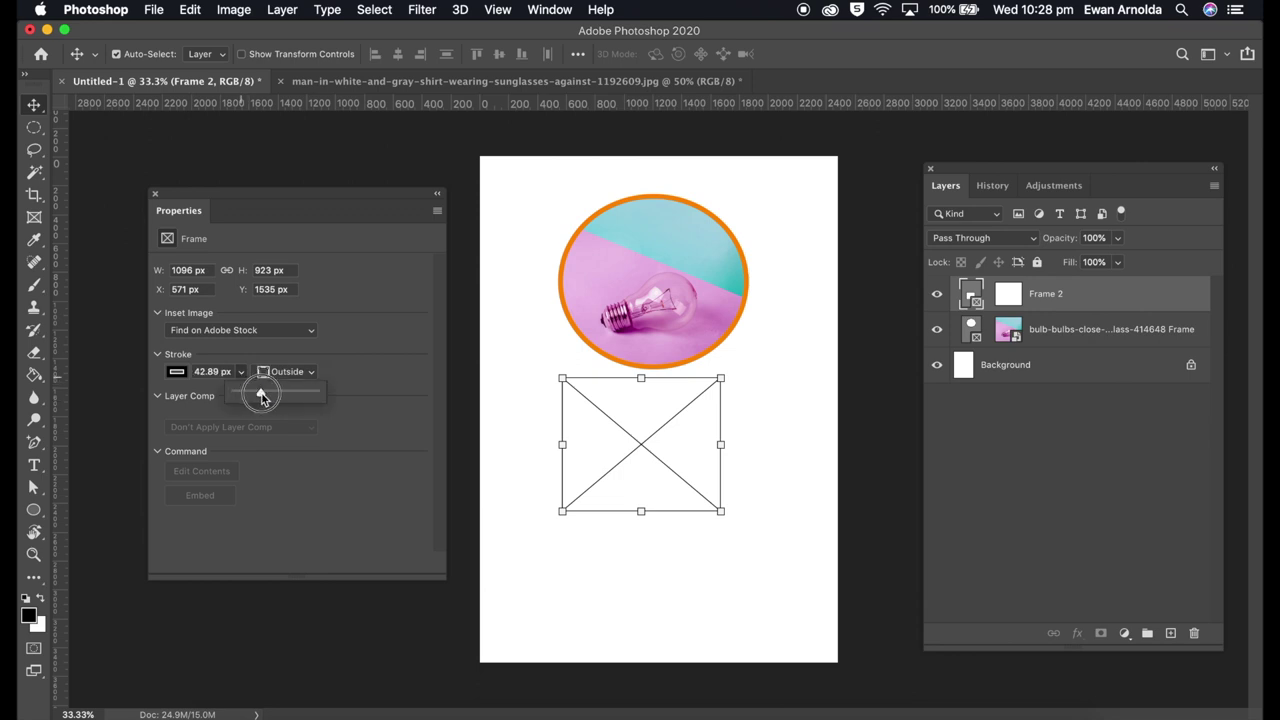
left_click(176, 371)
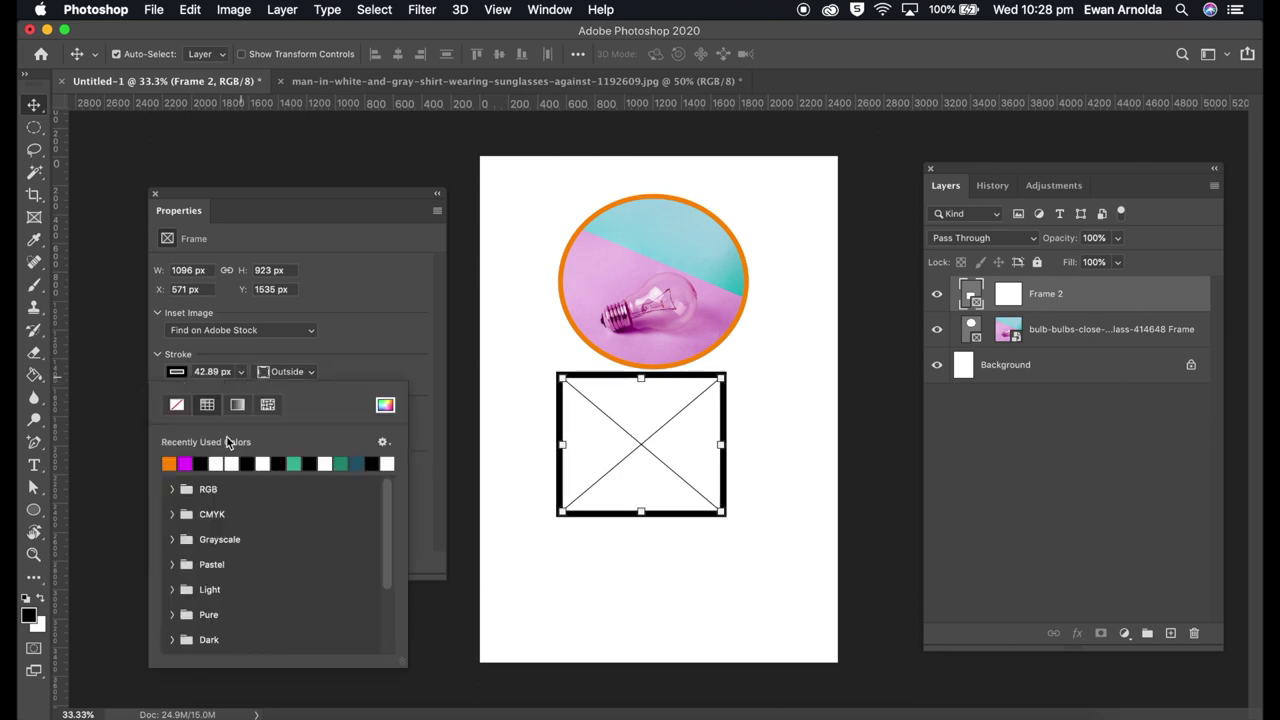
left_click(356, 463)
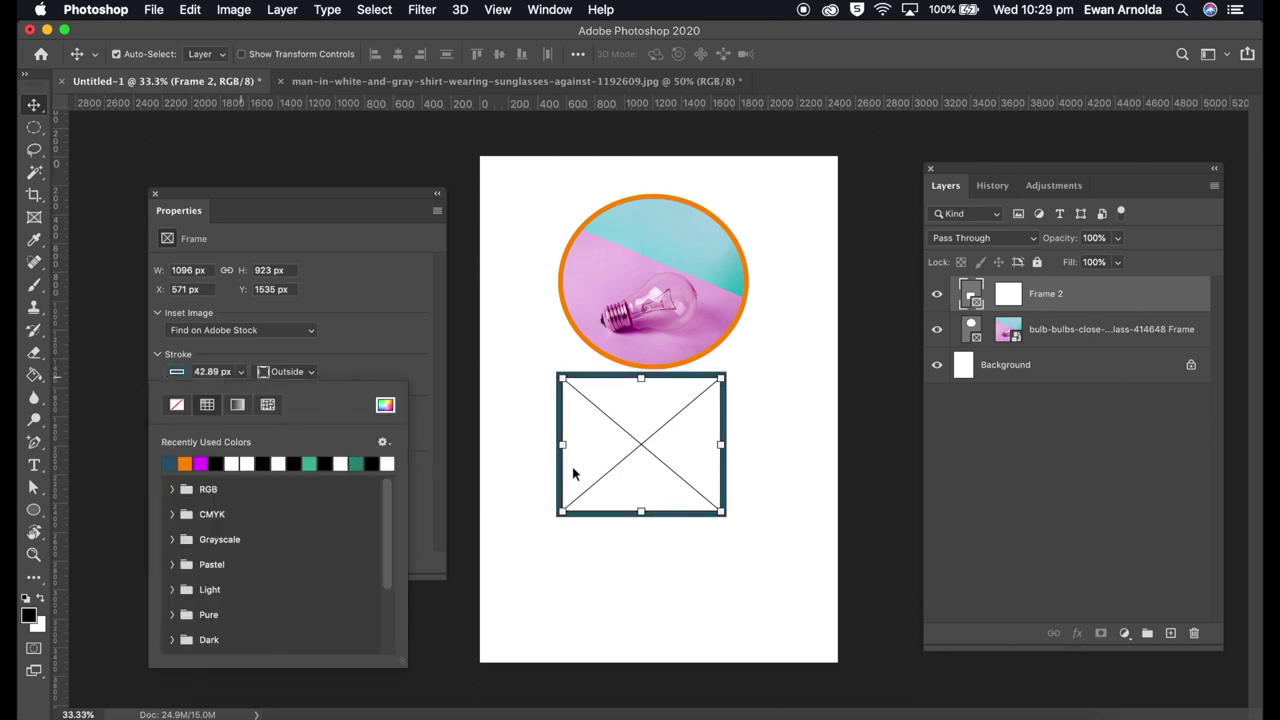
- Move the rectangular frame lower and drop the desk photo into it
left_click_drag(641, 455, 653, 492)
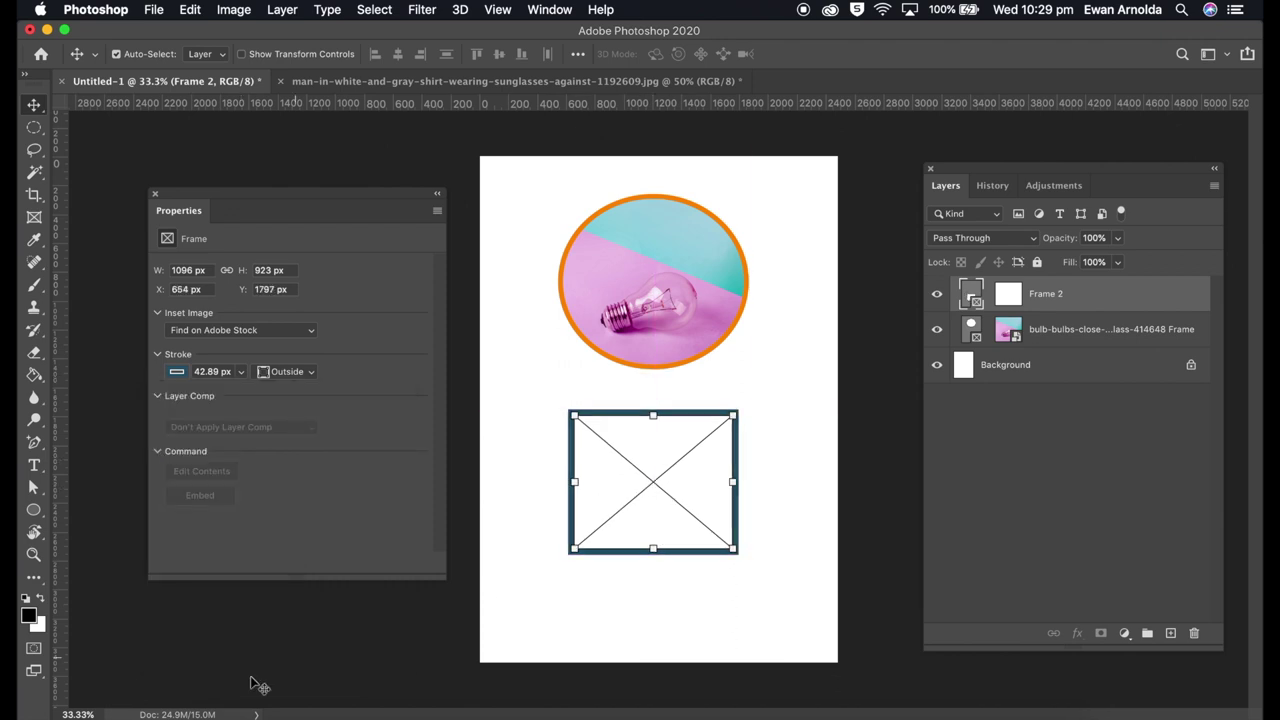
left_click(216, 712)
left_click_drag(858, 518, 660, 424)
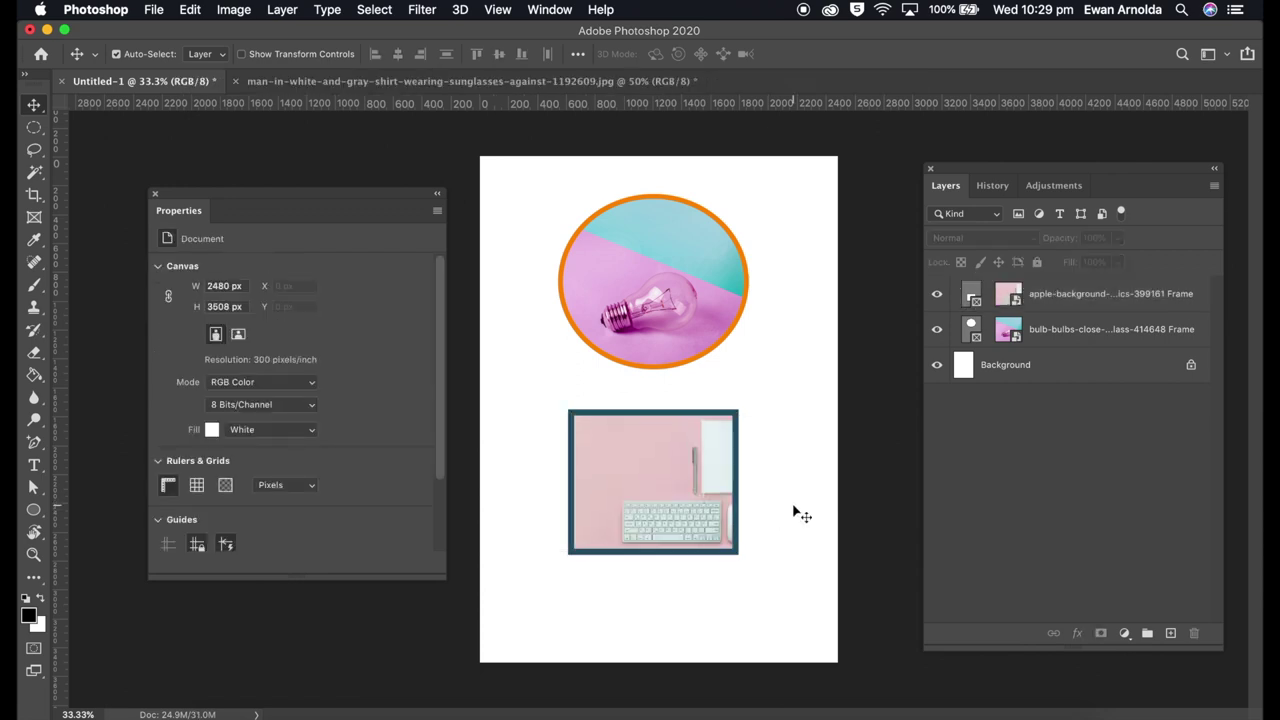
- Widen the keyboard photo frame on both sides to 1385 px so the mouse shows
left_click(684, 421)
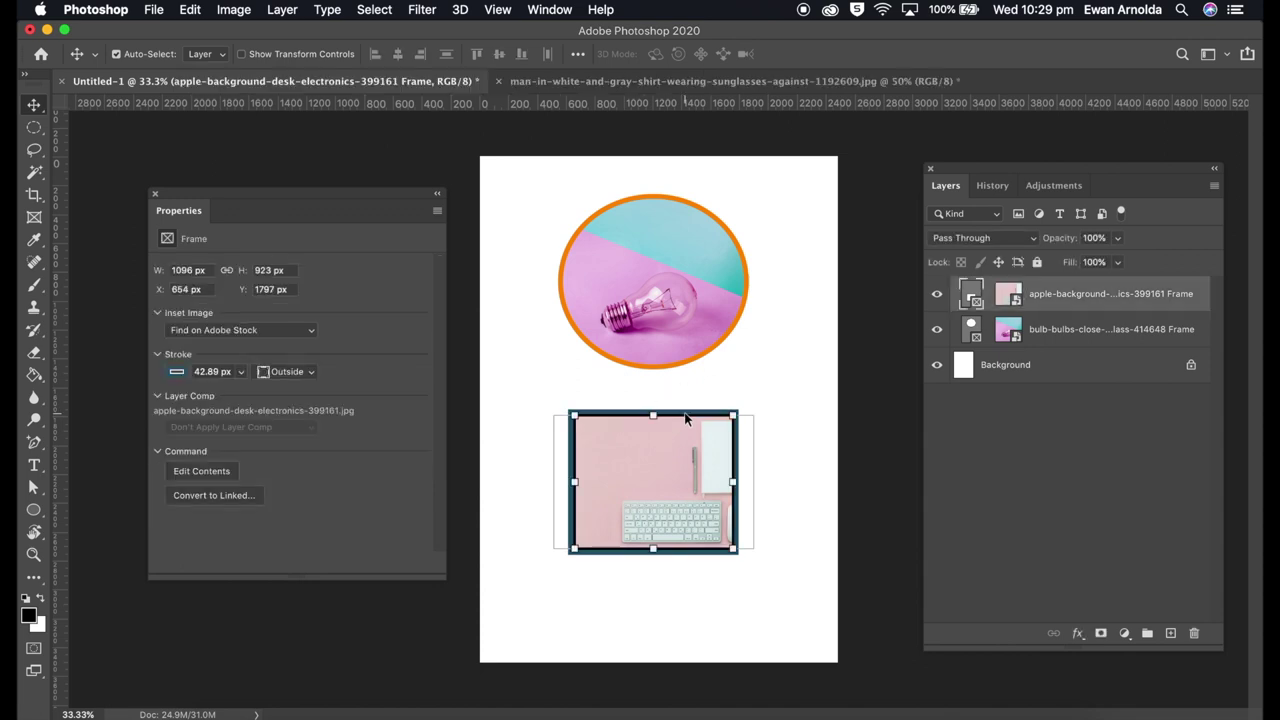
left_click_drag(733, 482, 760, 485)
left_click_drag(574, 482, 549, 482)
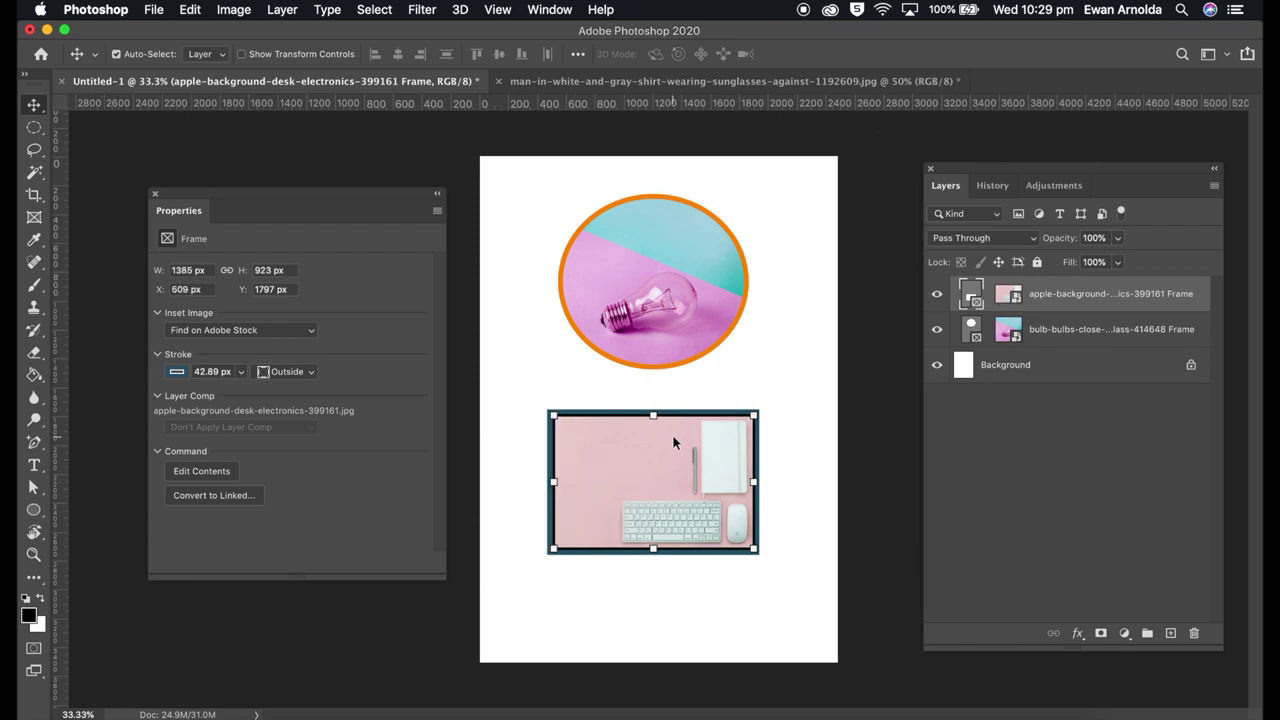
left_click(809, 477)
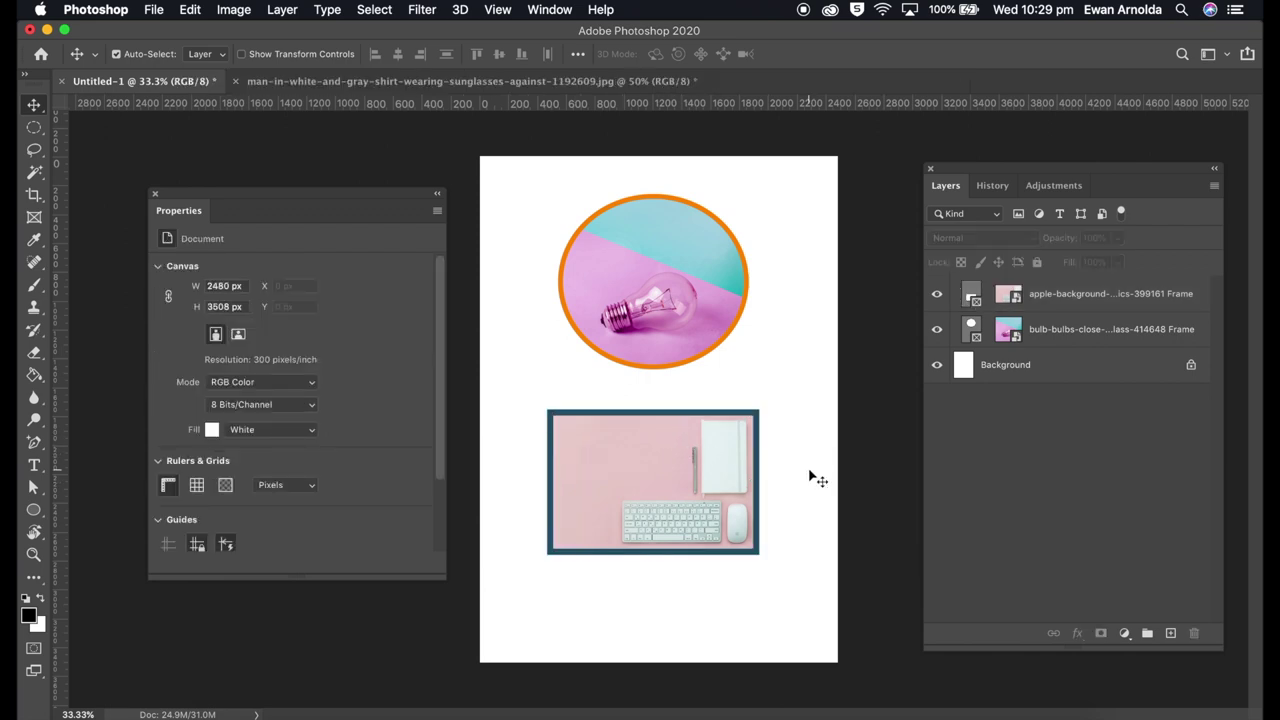
- Reposition the keyboard frame and bulb circle so the frame sits just beneath the circle
left_click_drag(715, 480, 728, 463)
left_click_drag(683, 354, 715, 404)
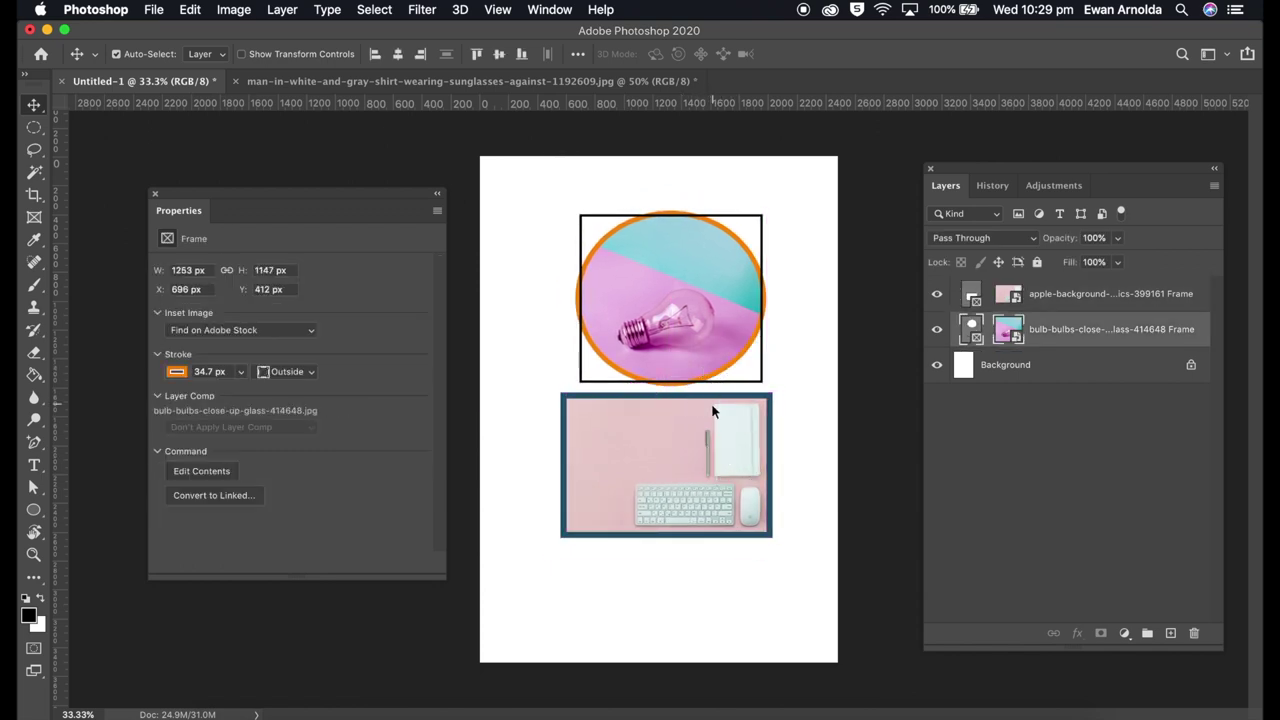
left_click(787, 440)
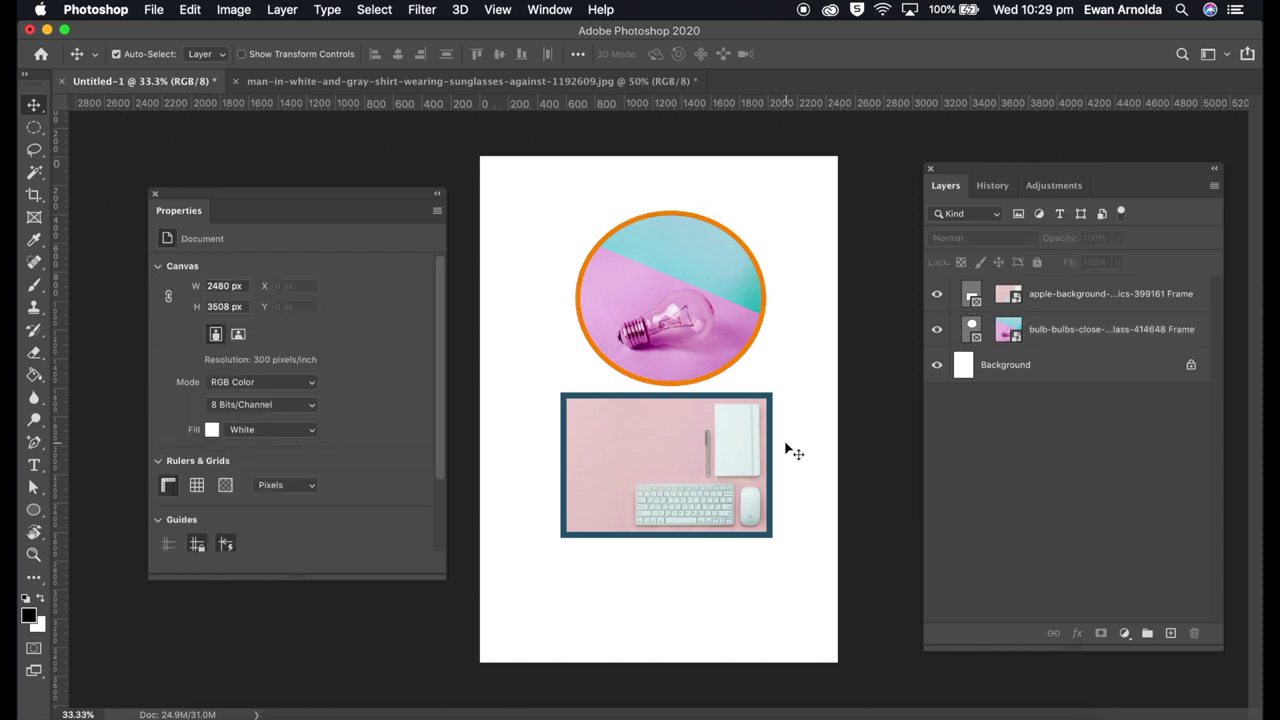
- In the sunglasses portrait, draw a 315 × 319 px circular frame over the left lens
left_click(445, 82)
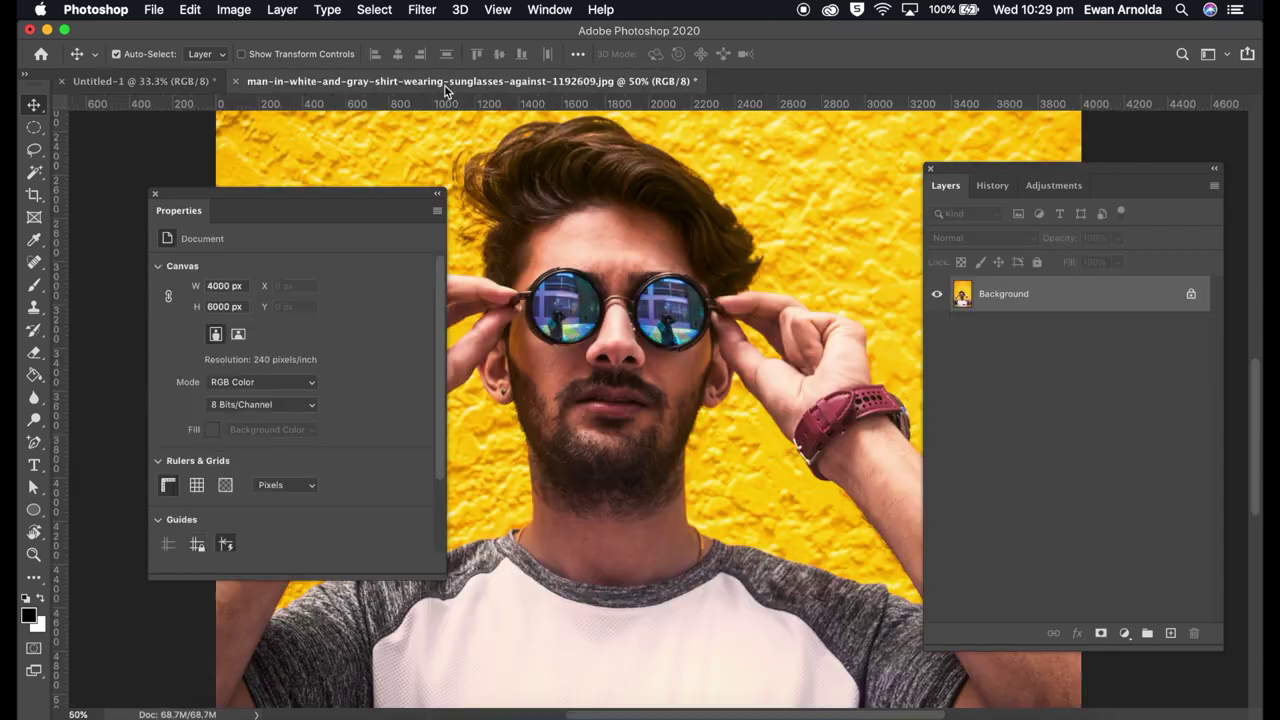
left_click_drag(369, 193, 329, 182)
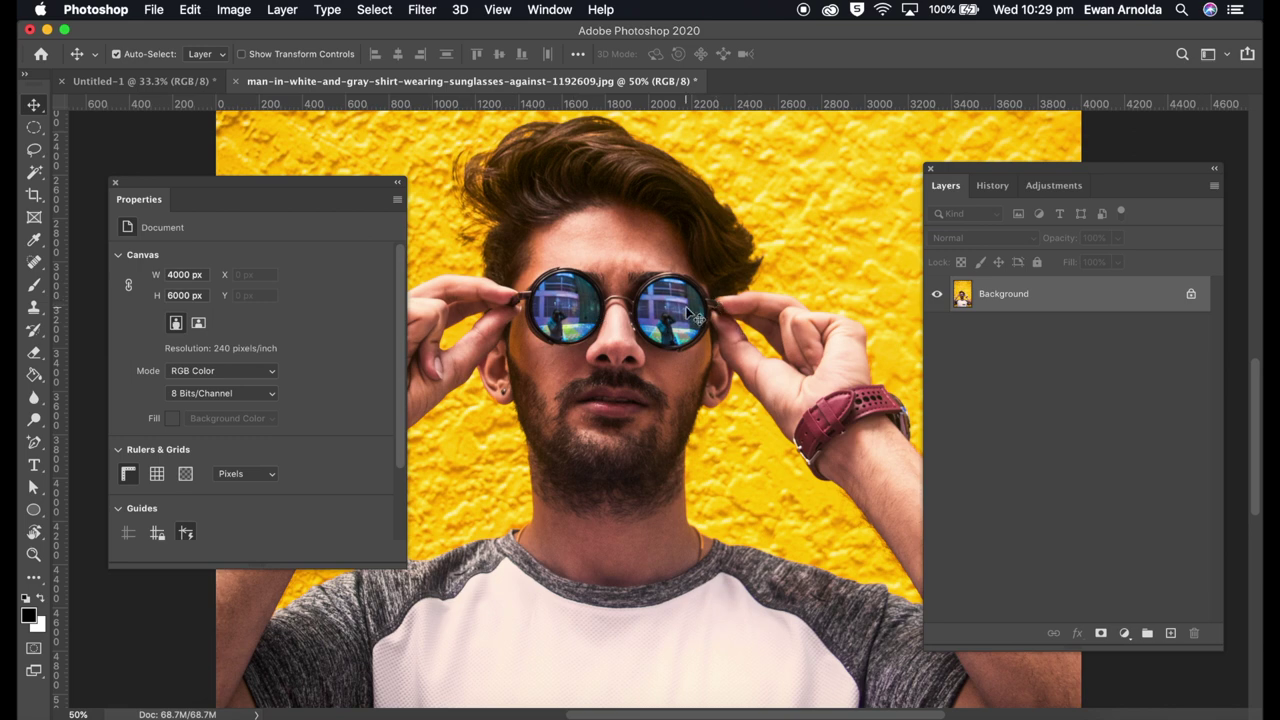
left_click(33, 218)
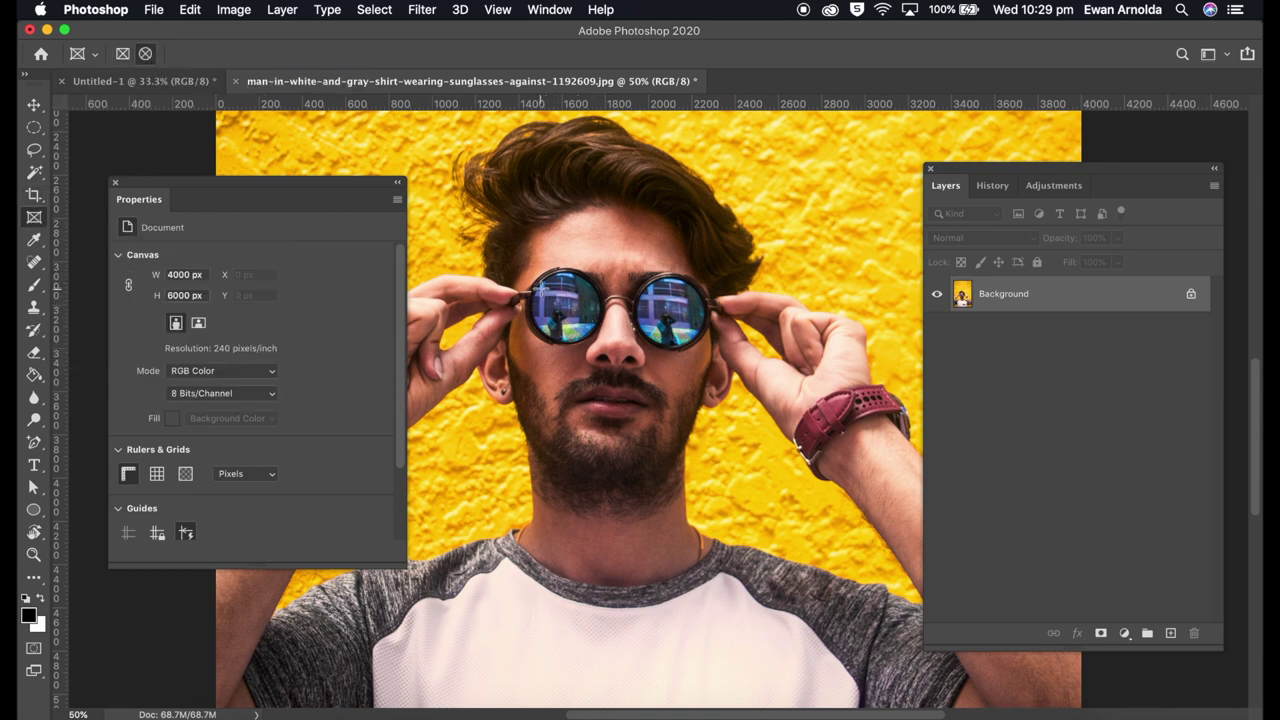
left_click_drag(540, 288, 632, 358)
left_click(34, 105)
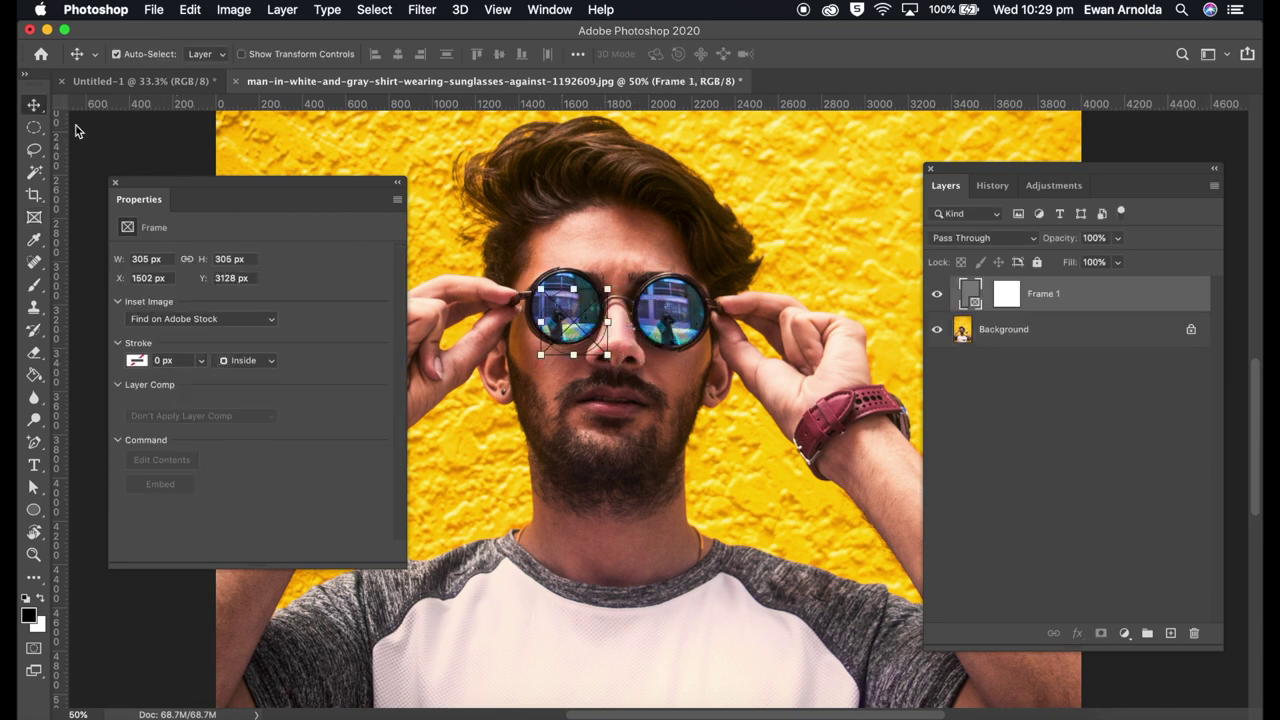
mouse_move(576, 322)
left_mouse_down()
mouse_move(566, 306)
mouse_move(603, 311)
mouse_move(565, 343)
left_mouse_up()
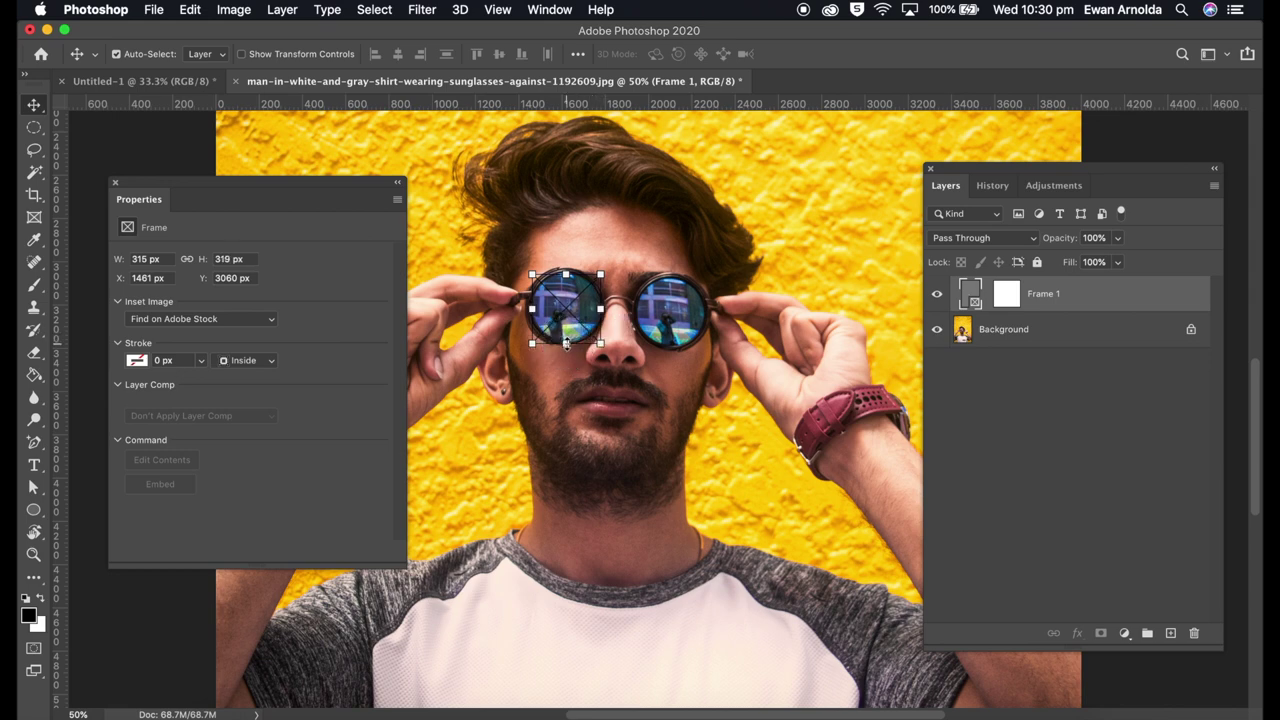
left_click(690, 366)
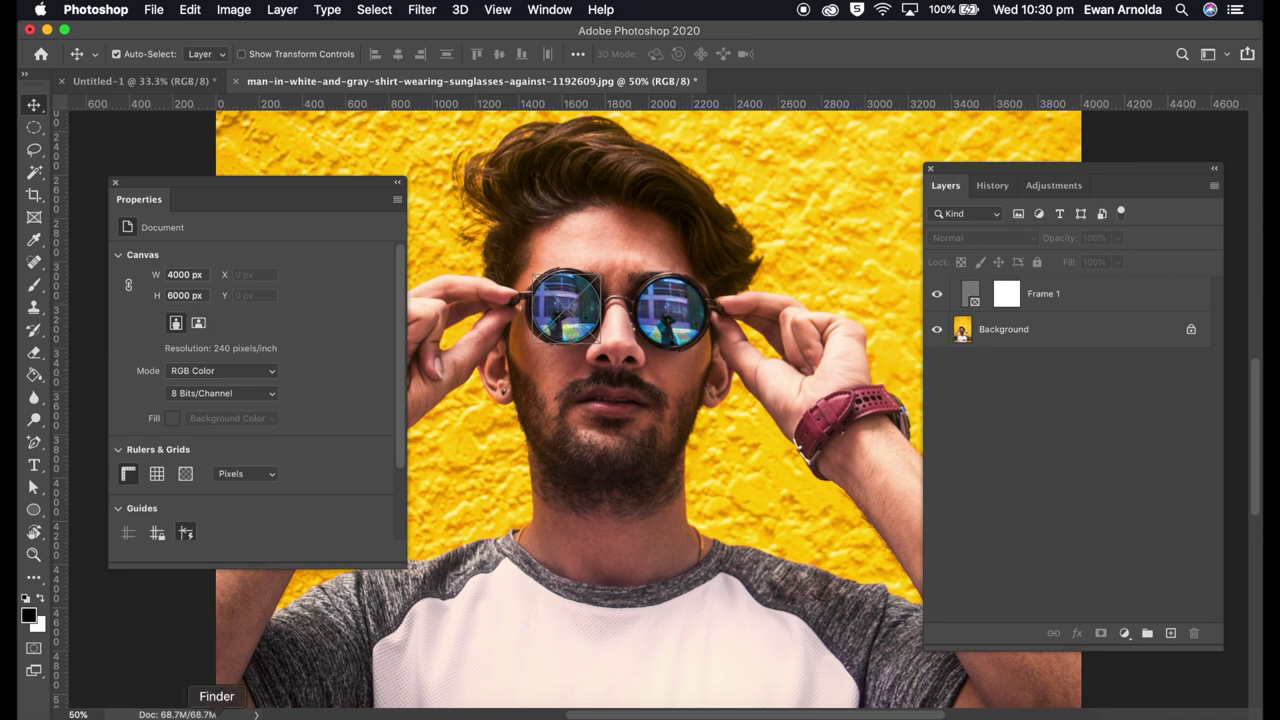
left_click(216, 716)
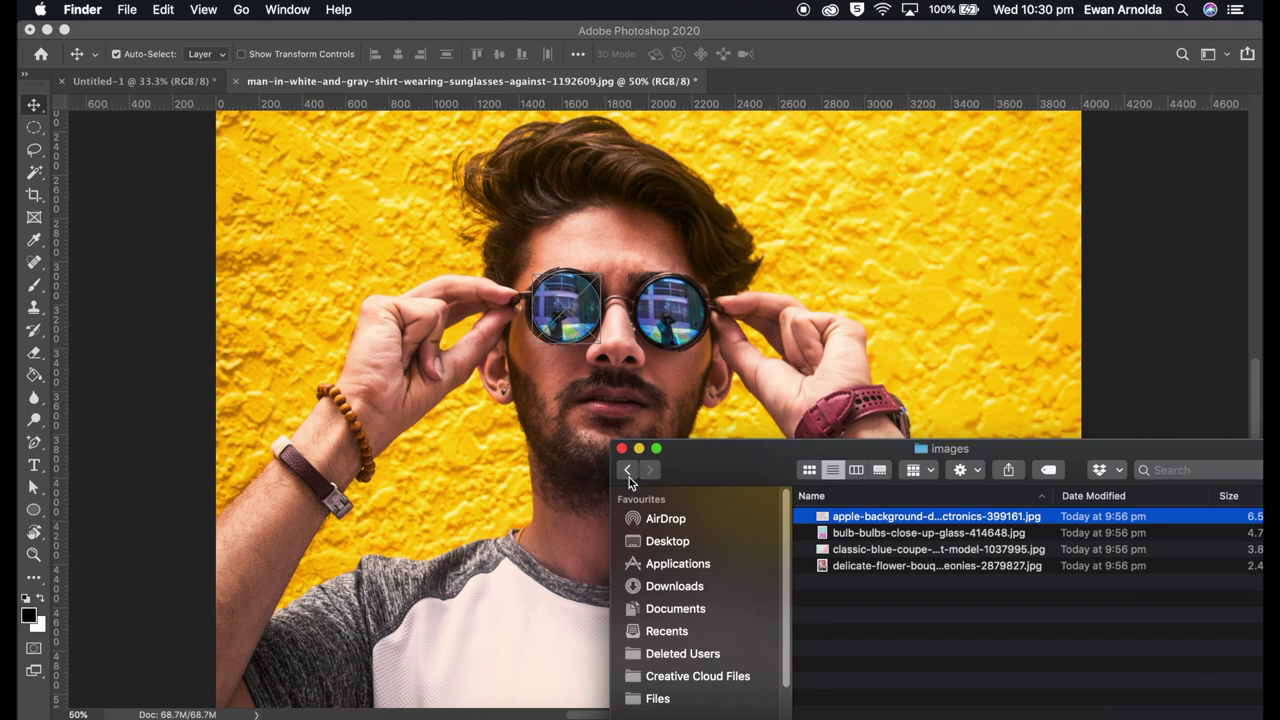
- Place the pink-black-and-yellow abstract painting from Downloads into the left-lens frame
left_click(628, 470)
mouse_move(861, 525)
left_mouse_down()
mouse_move(861, 496)
mouse_move(590, 283)
mouse_move(584, 304)
mouse_move(651, 446)
mouse_move(651, 428)
left_mouse_up()
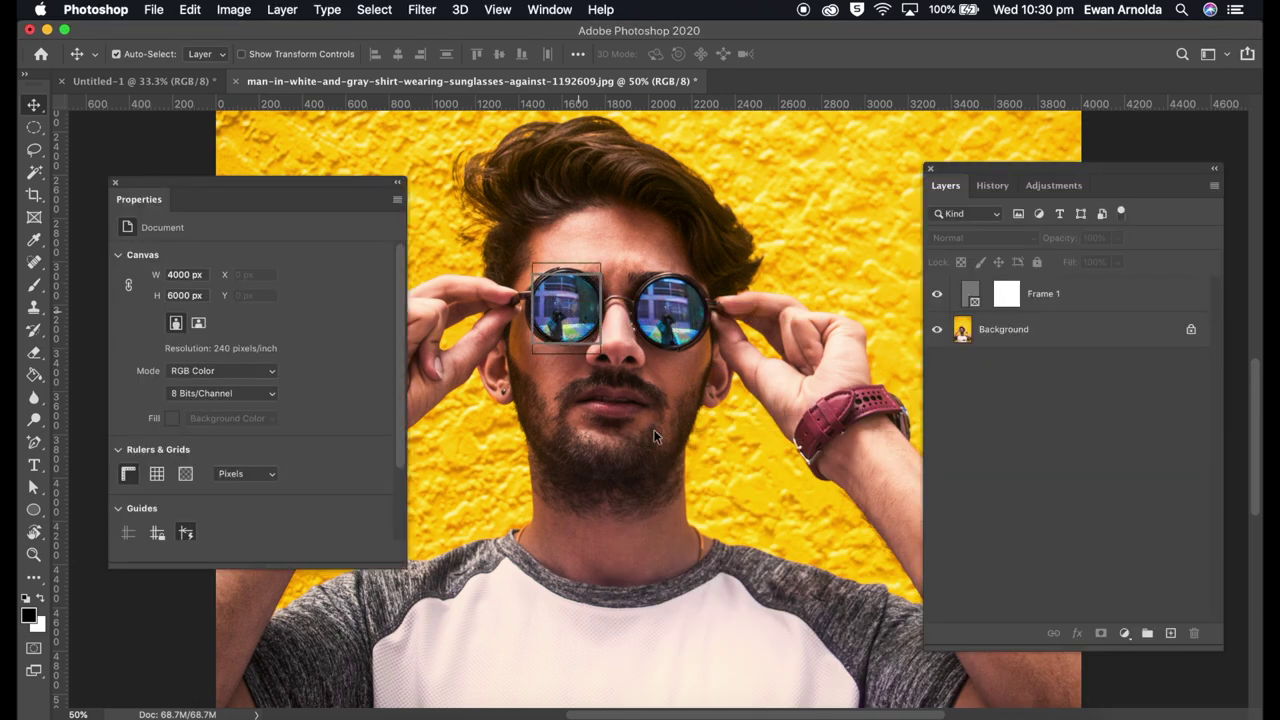
key("Return")
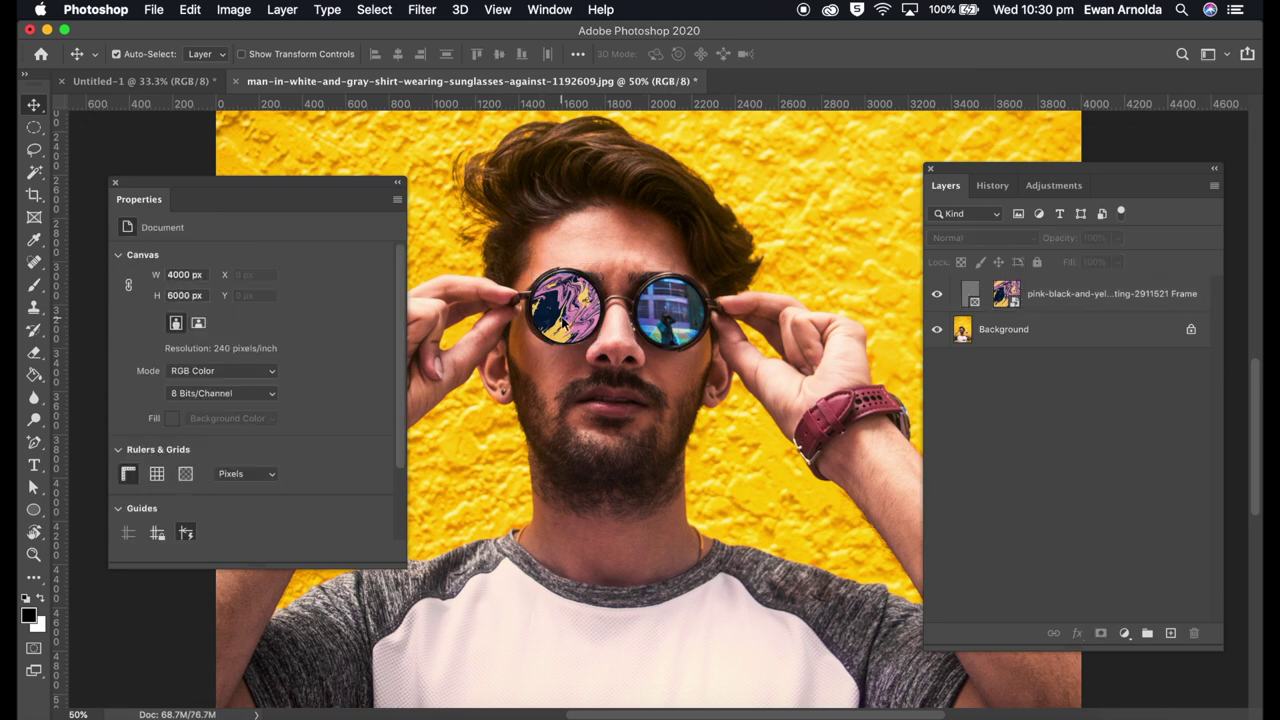
- Stretch the painting-filled left-lens frame to 315 × 354 px to cover the lens
left_click_drag(566, 320, 565, 323)
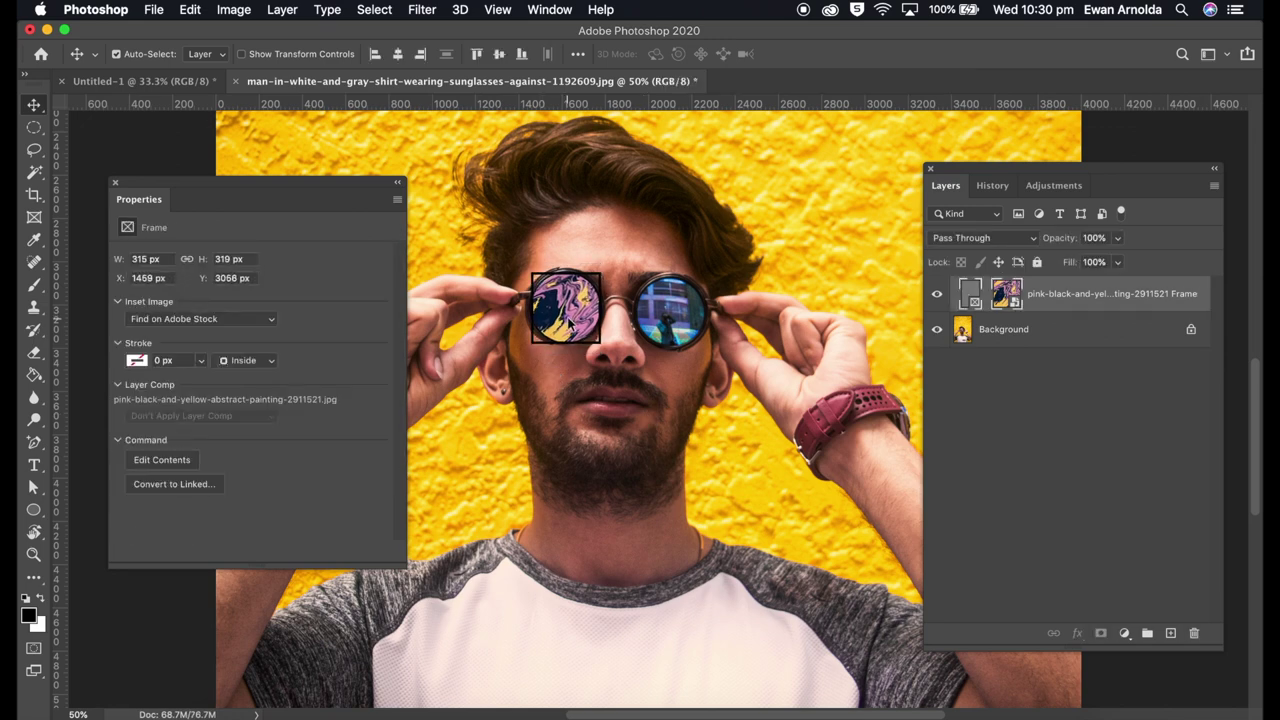
left_click(597, 342)
left_click_drag(599, 343, 603, 347)
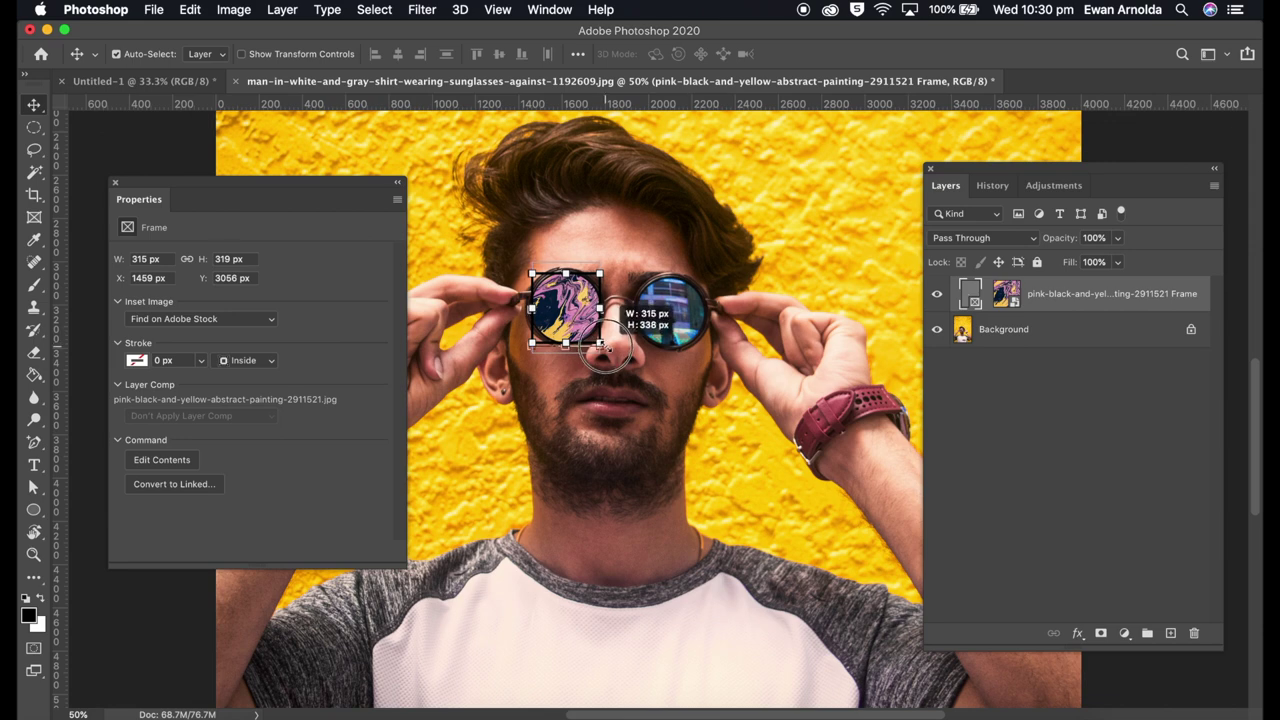
left_click_drag(565, 272, 566, 262)
left_click(632, 265)
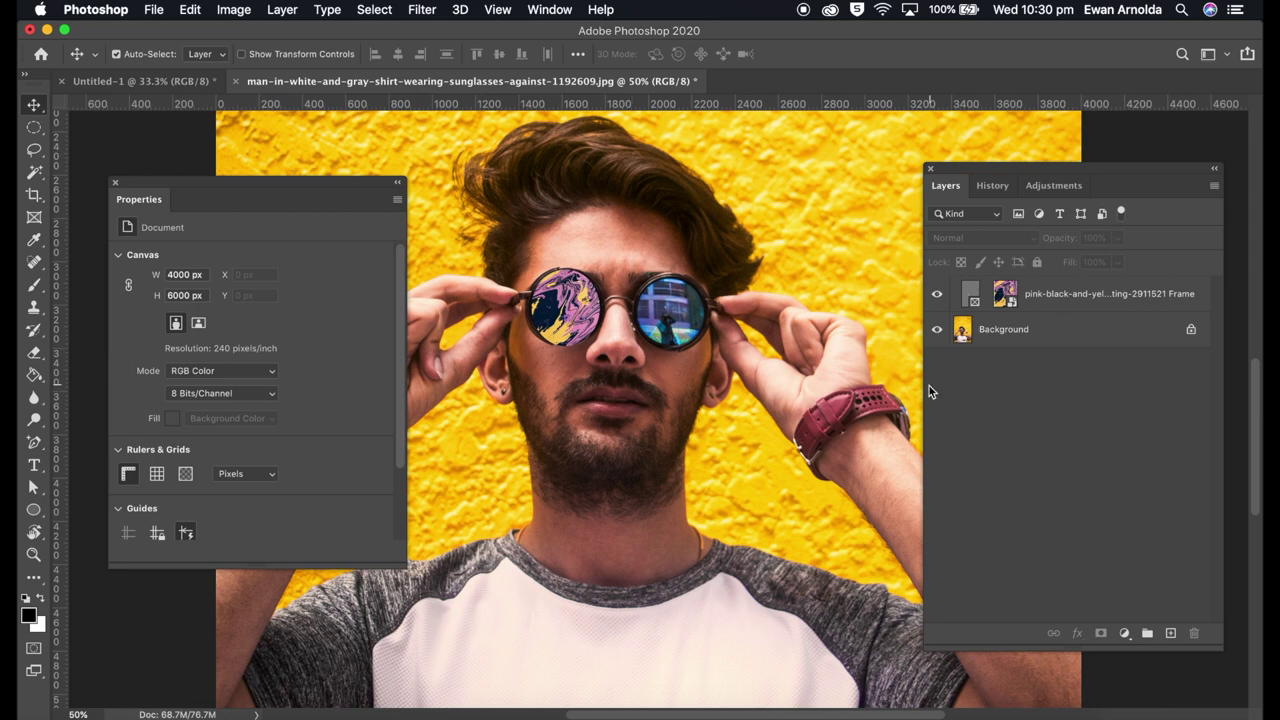
left_click(1068, 297)
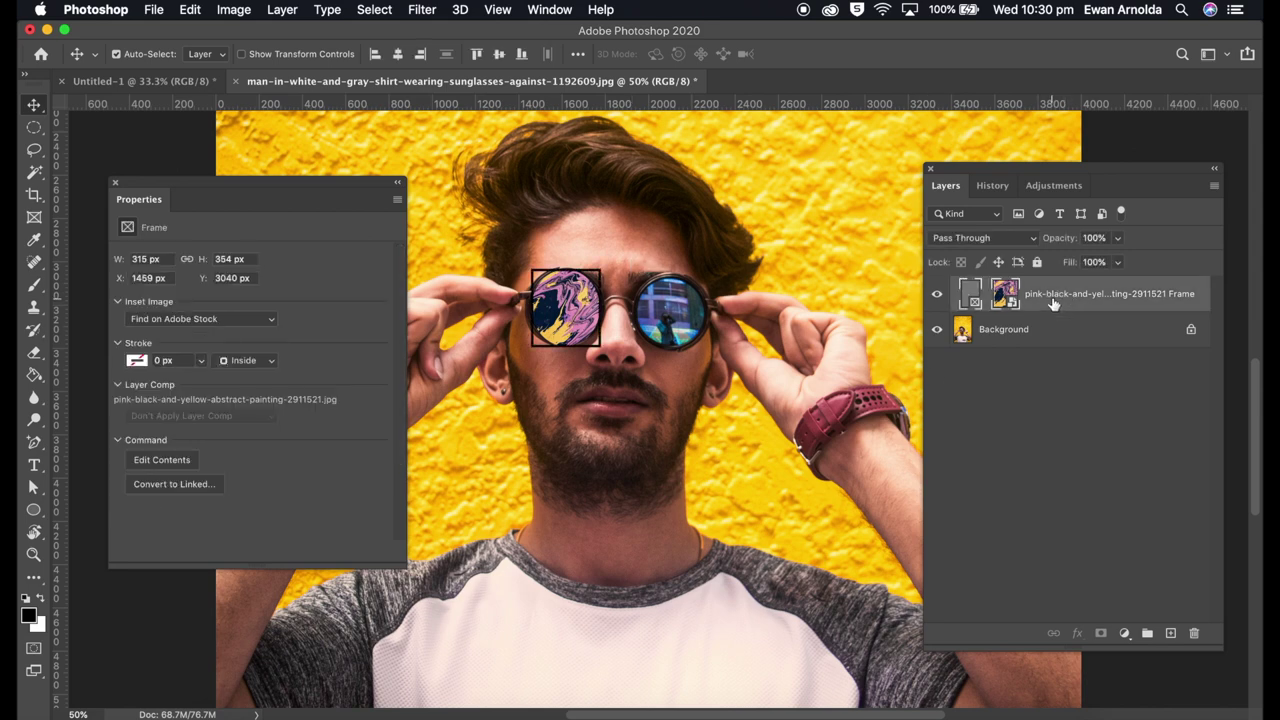
left_click(1003, 240)
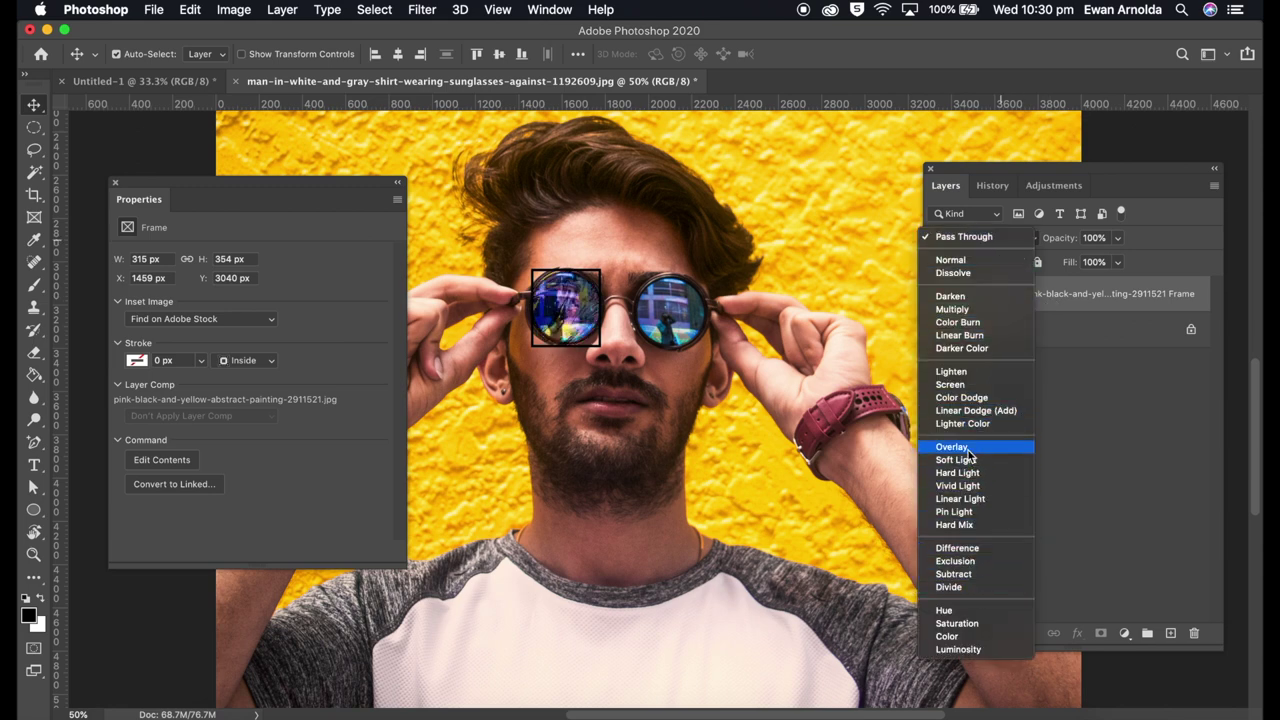
- Keep the frame's blend mode at Normal and resize the left-lens frame
left_click(962, 260)
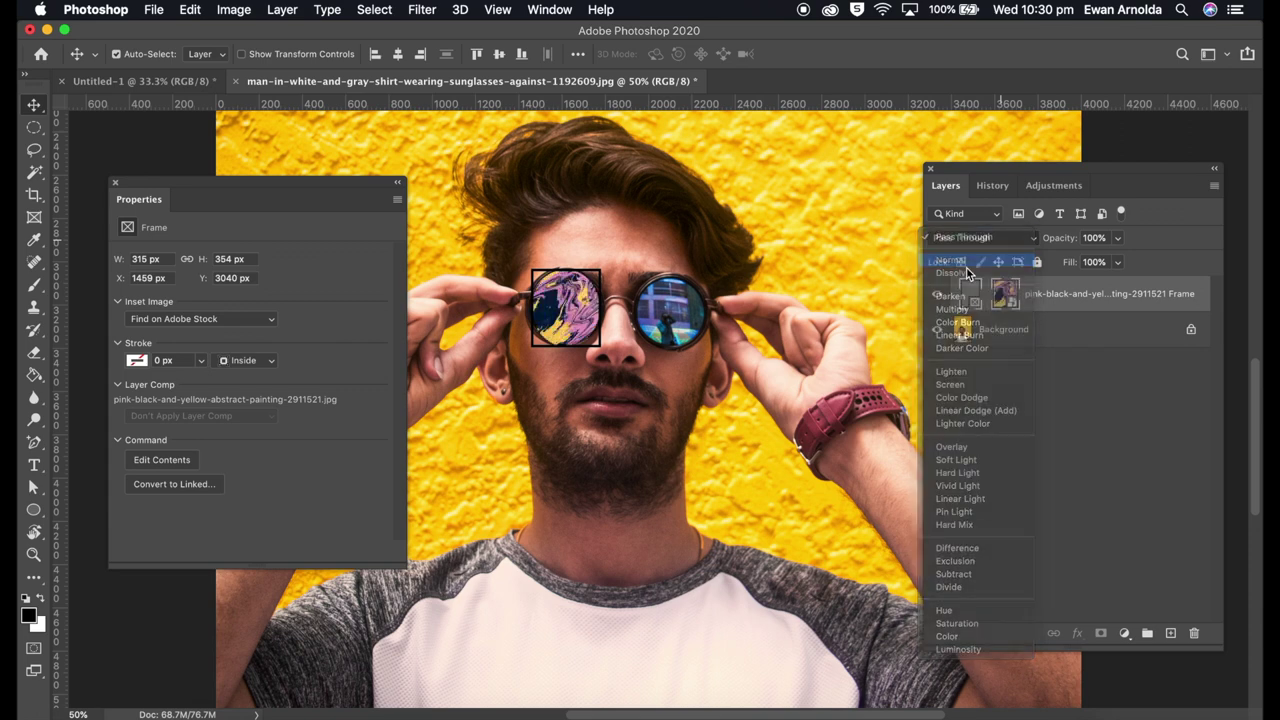
left_click(538, 316)
left_click(538, 316)
left_click_drag(530, 310, 525, 312)
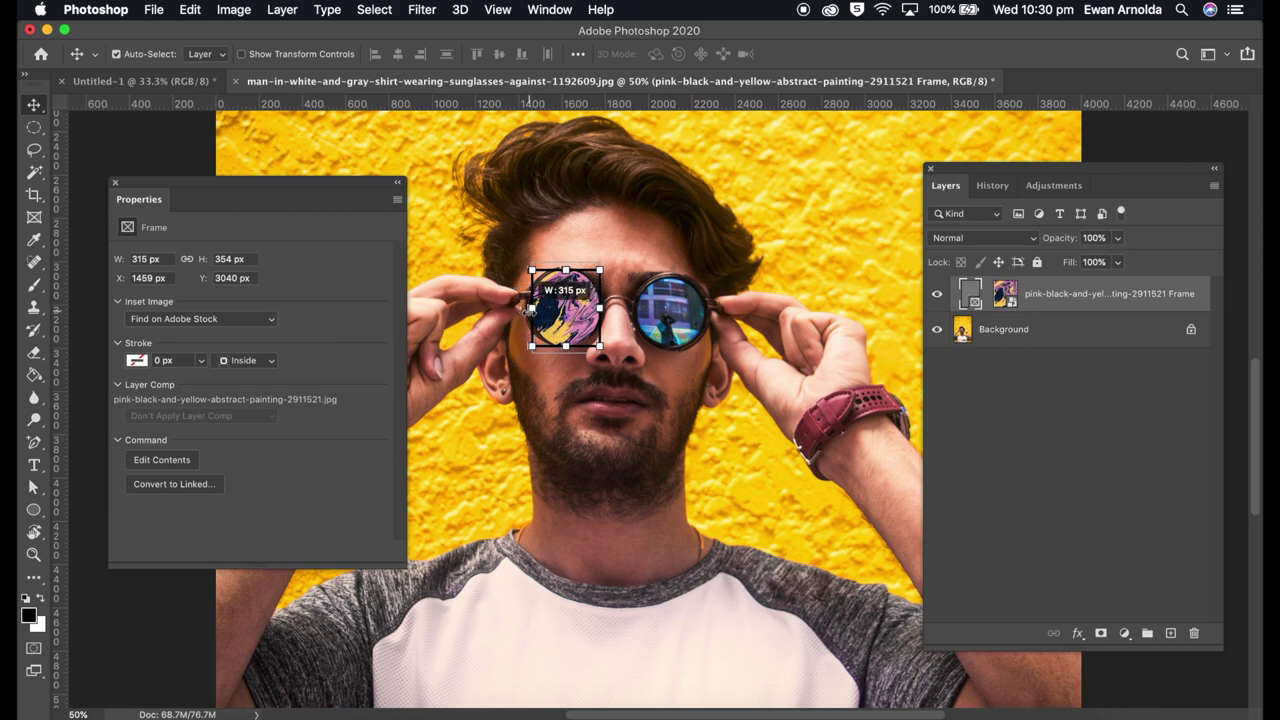
- Scale and squash the painting with Free Transform into a 332 × 332 px circle on the lens
left_click(598, 345)
left_click(601, 348)
left_click(601, 348)
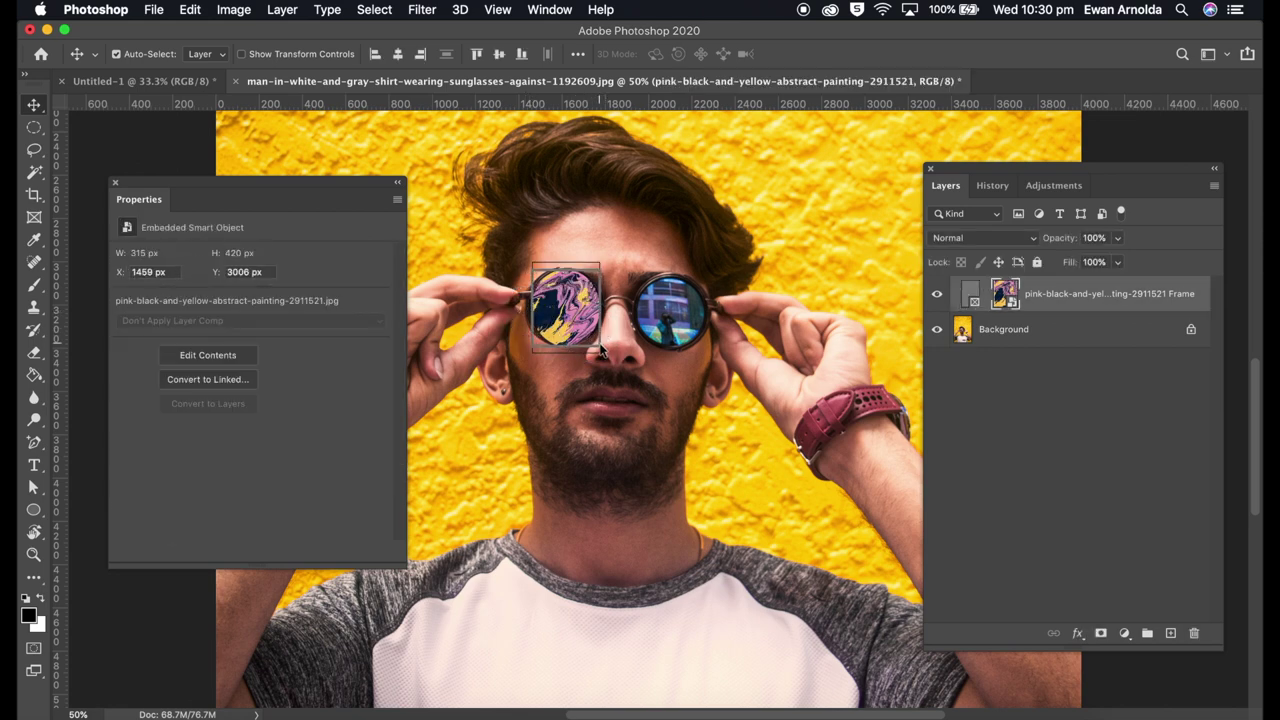
left_click(601, 350)
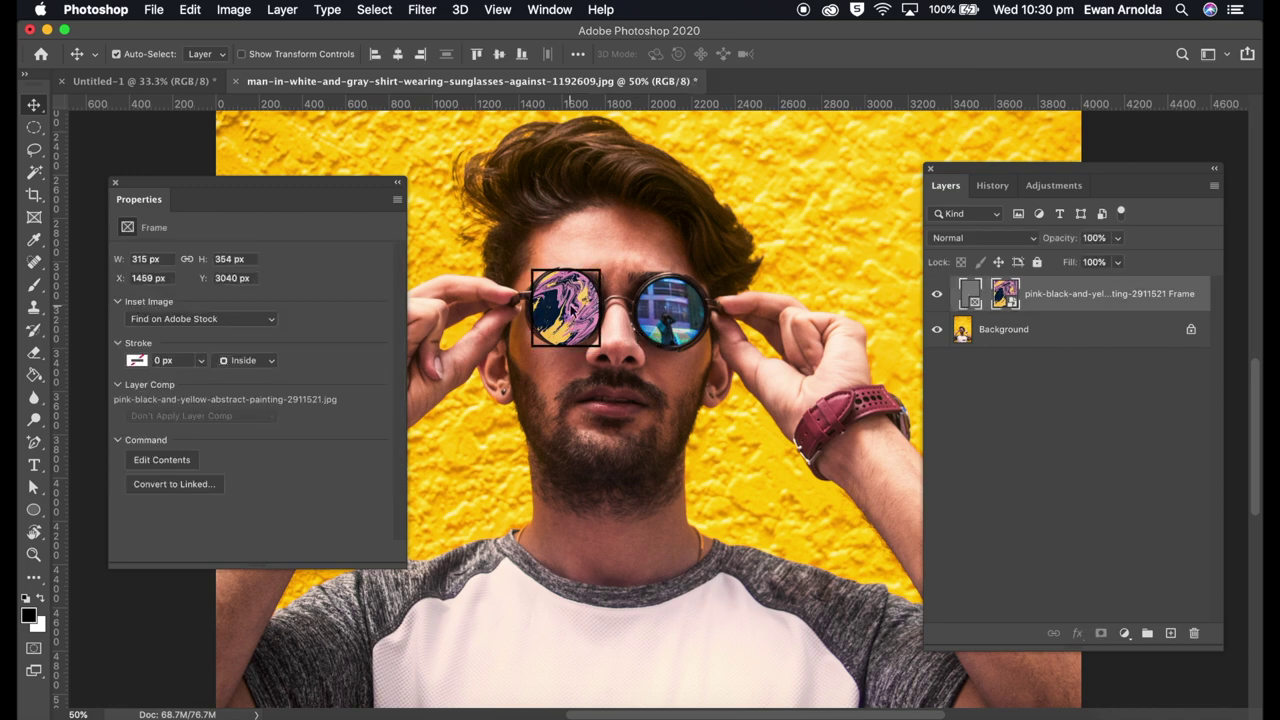
key("ctrl+t")
left_click_drag(604, 353, 583, 320)
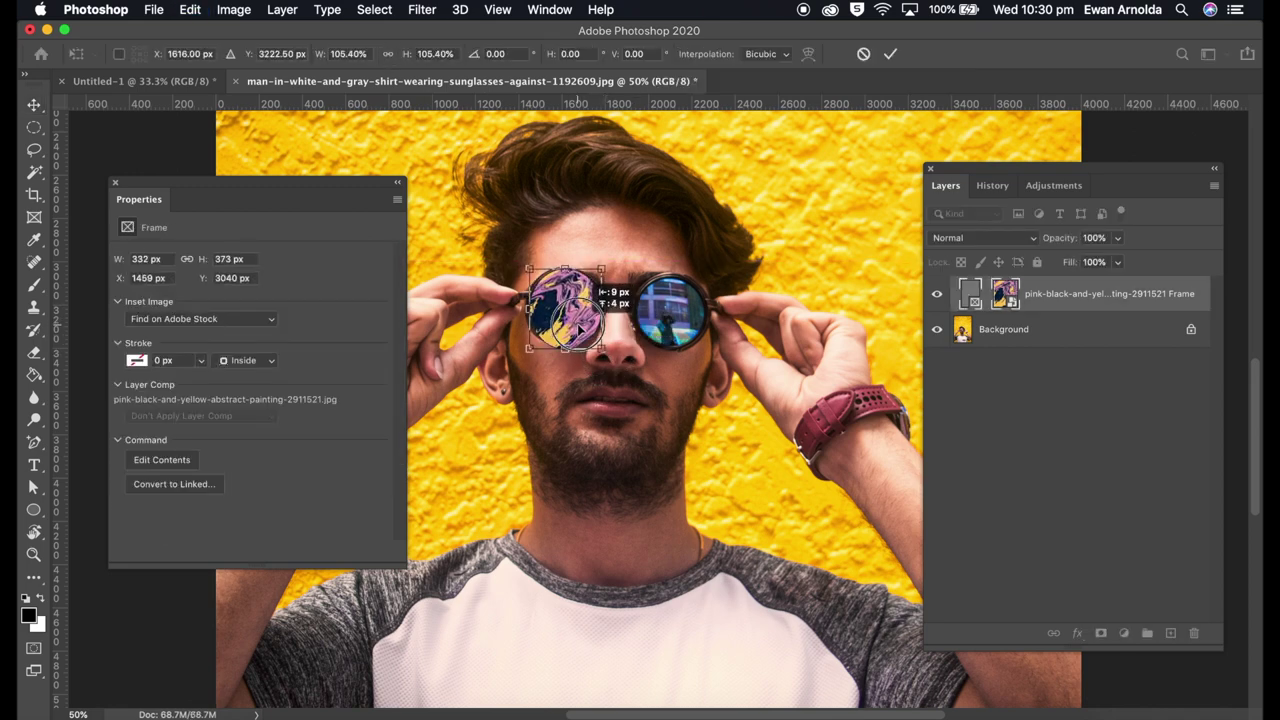
left_click_drag(566, 264, 567, 267)
left_click_drag(565, 349, 565, 343)
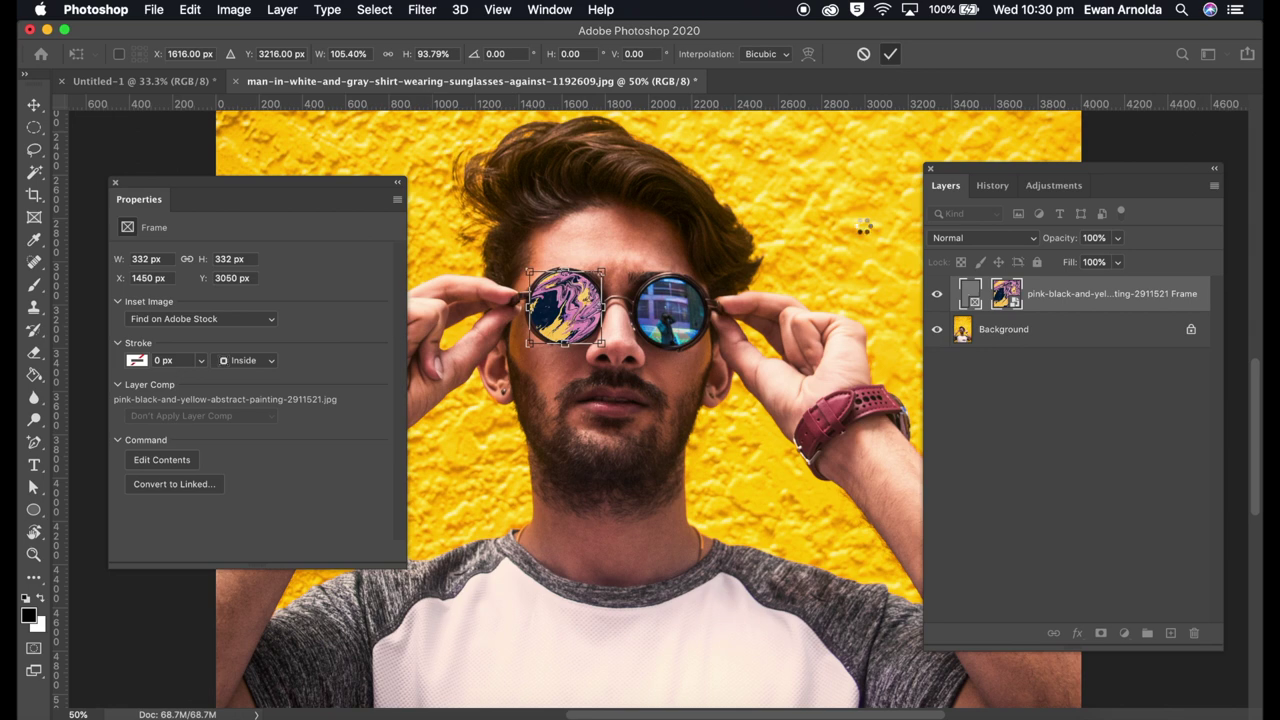
key("Return")
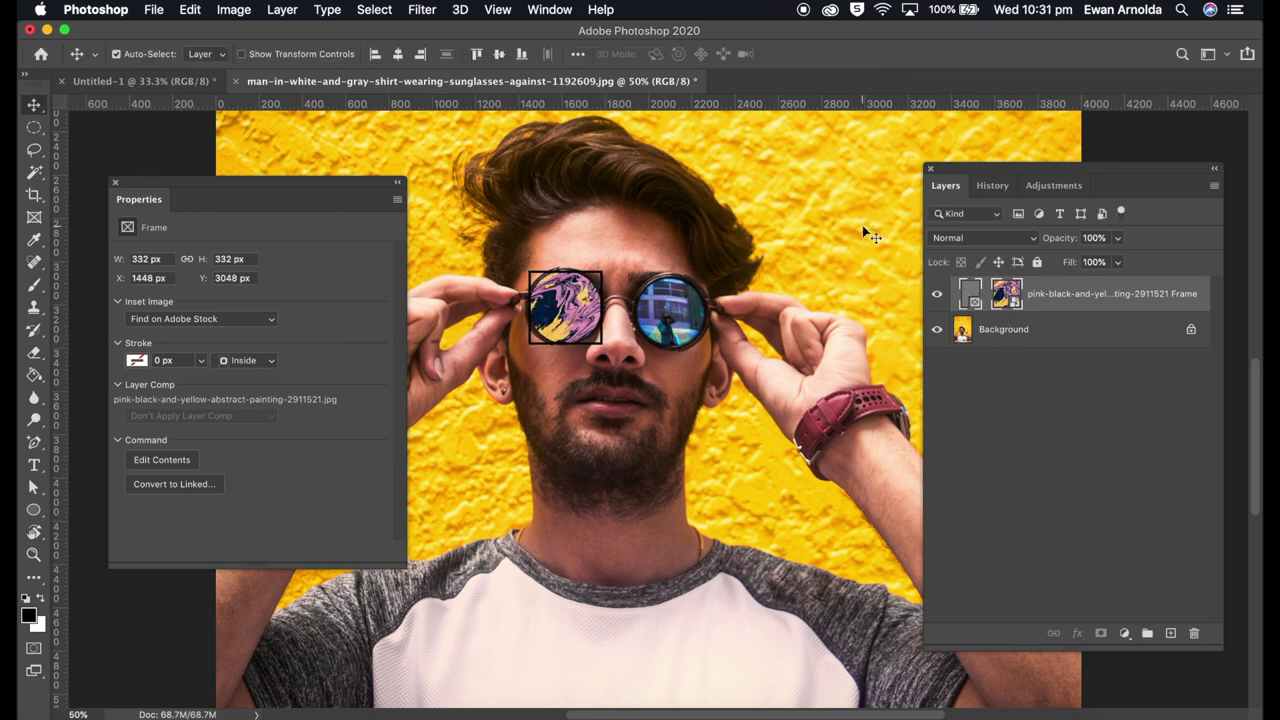
- Nudge the painting frame left and duplicate it with Duplicate Frame
left_click(1053, 347)
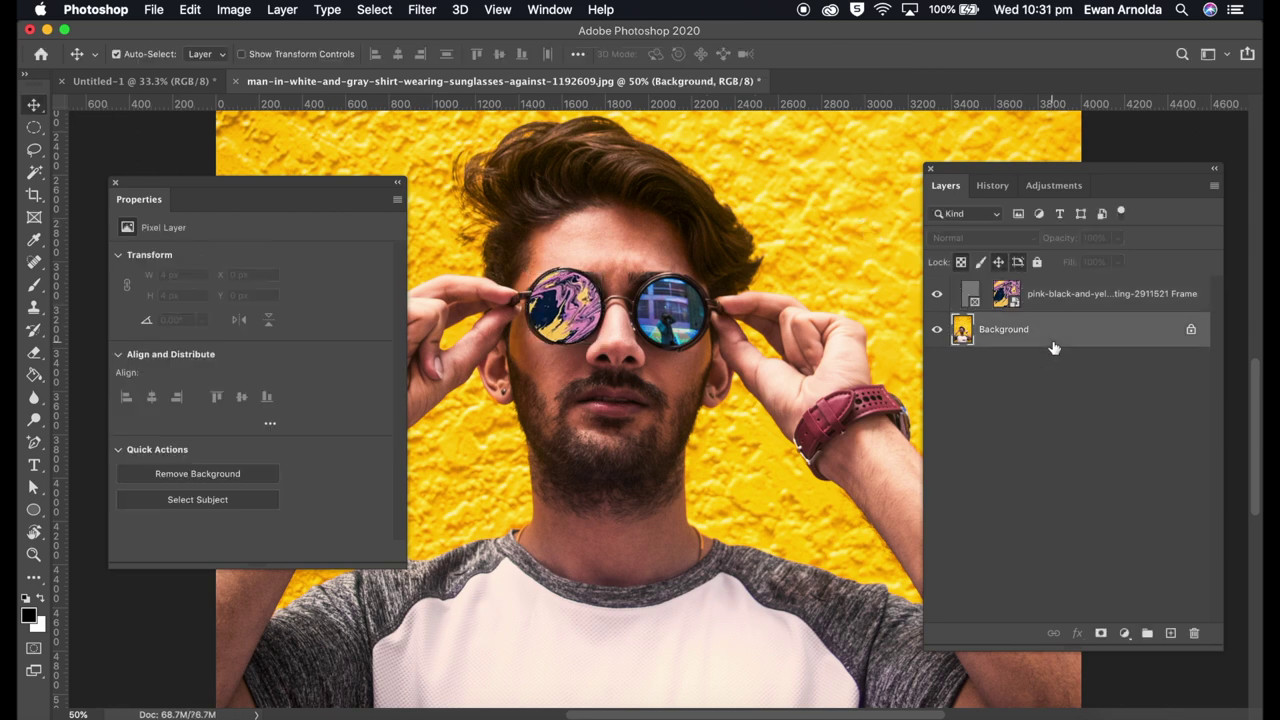
left_click(1038, 300)
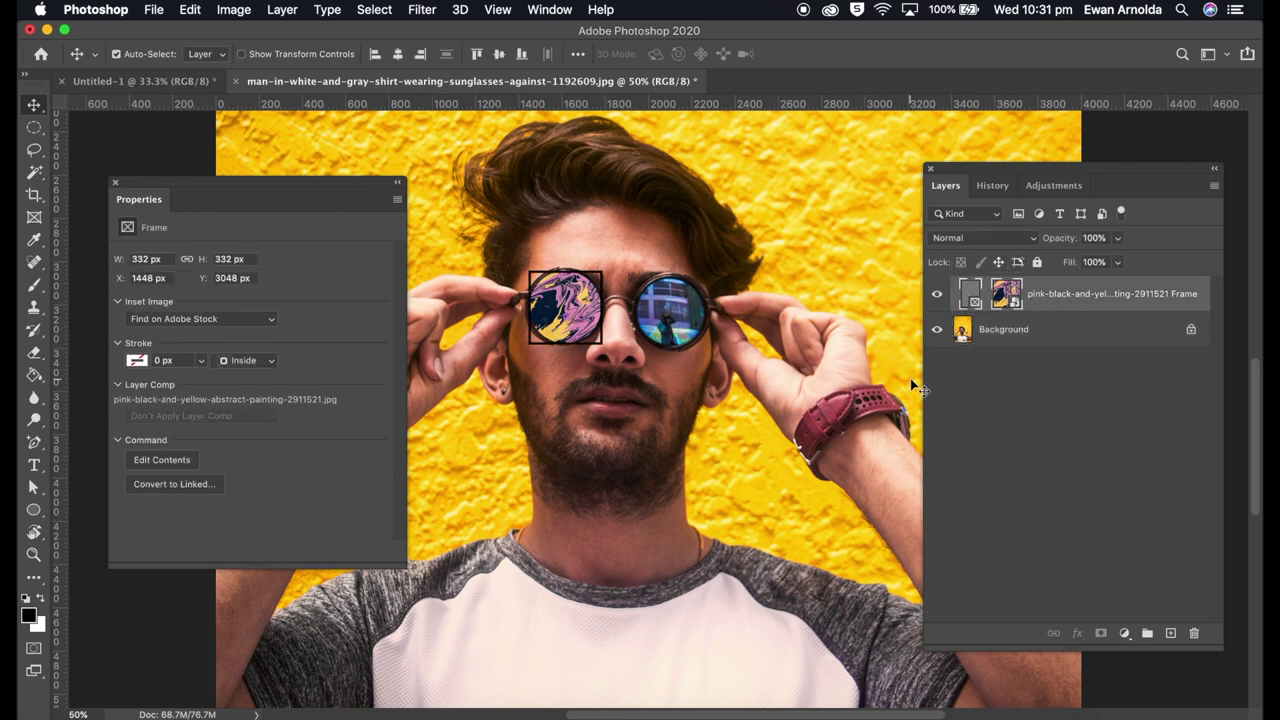
key("Left")
key("Left")
key("Left")
key("Left")
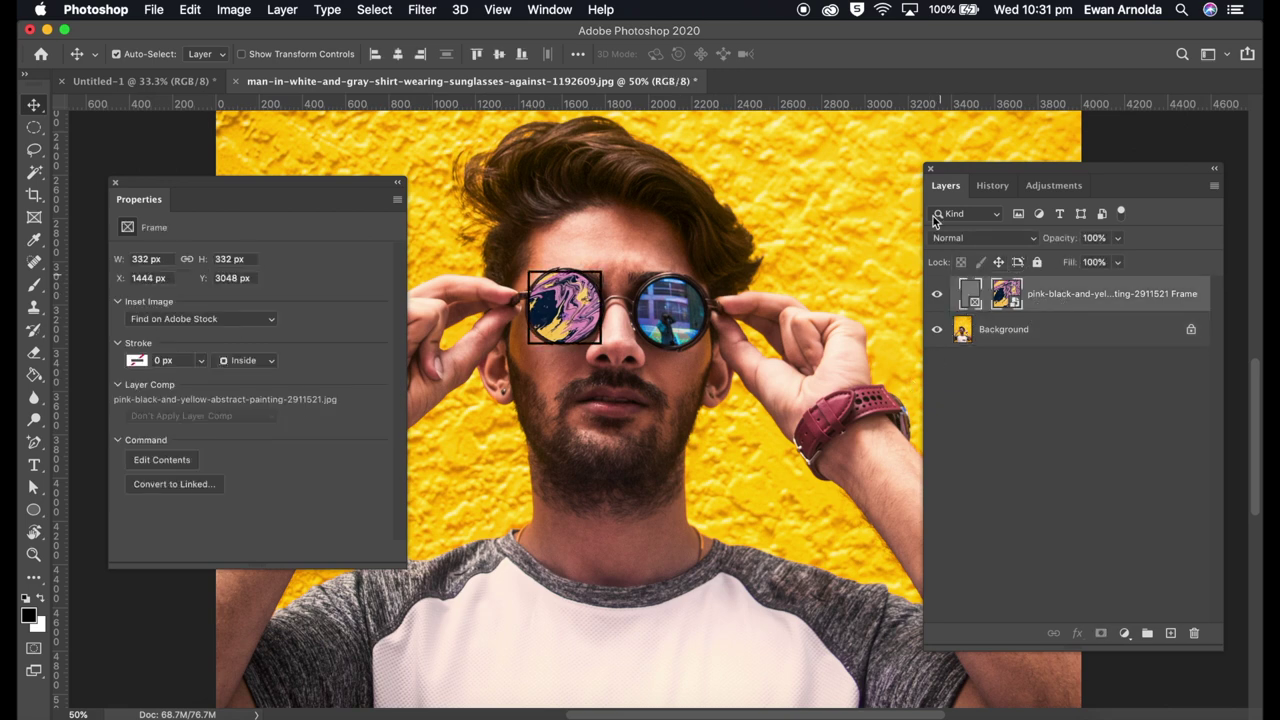
left_click(1057, 373)
right_click(1047, 299)
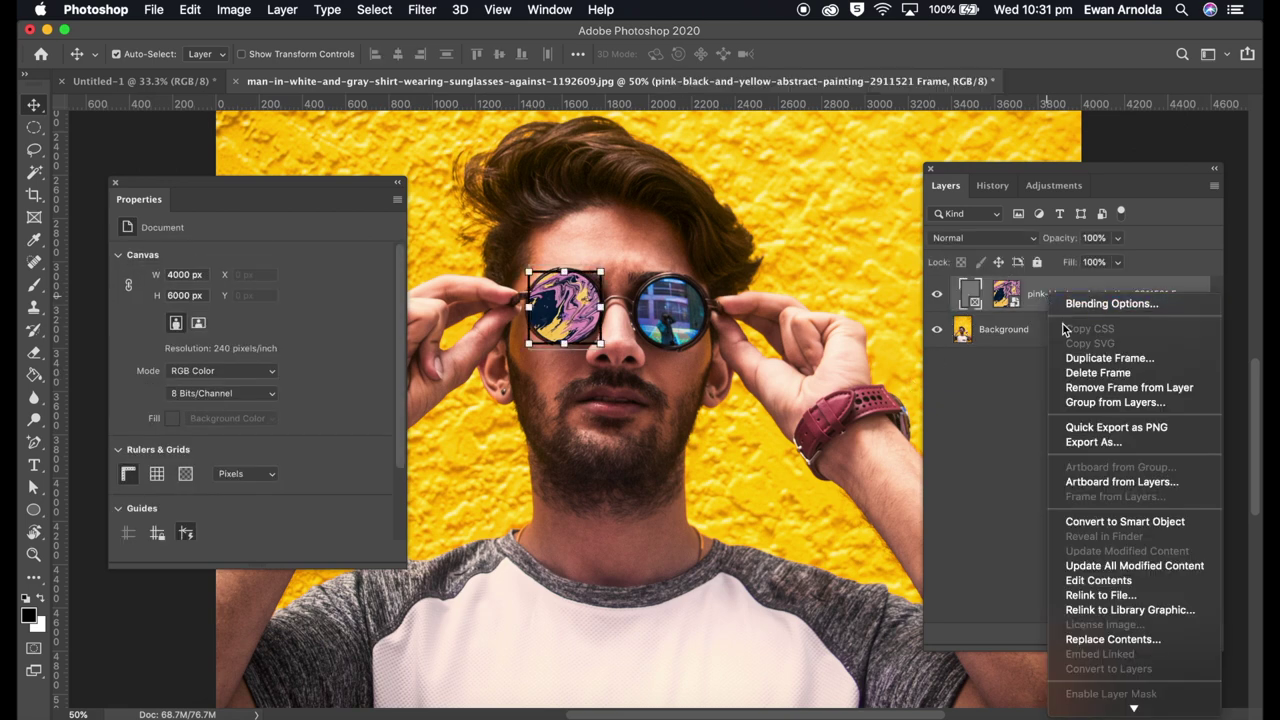
left_click(1090, 358)
left_click(891, 349)
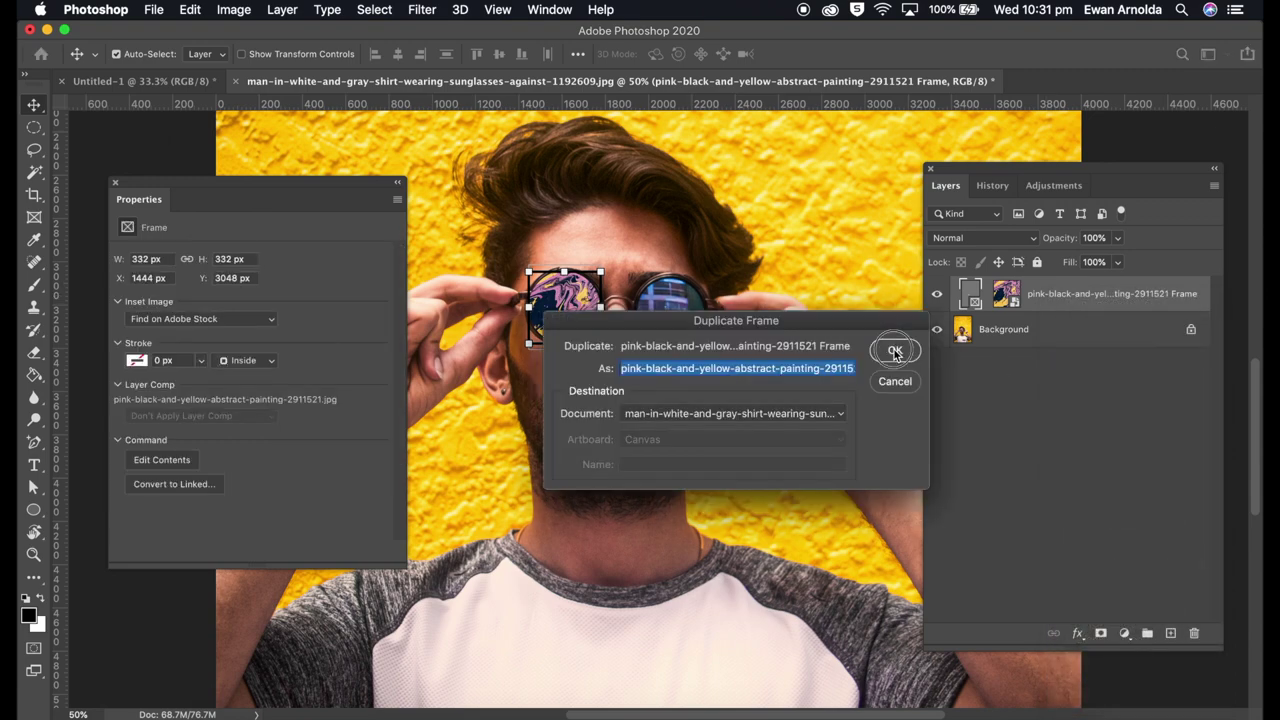
- Put the abstract painting into the duplicated Frame 1
left_click_drag(565, 314, 686, 316)
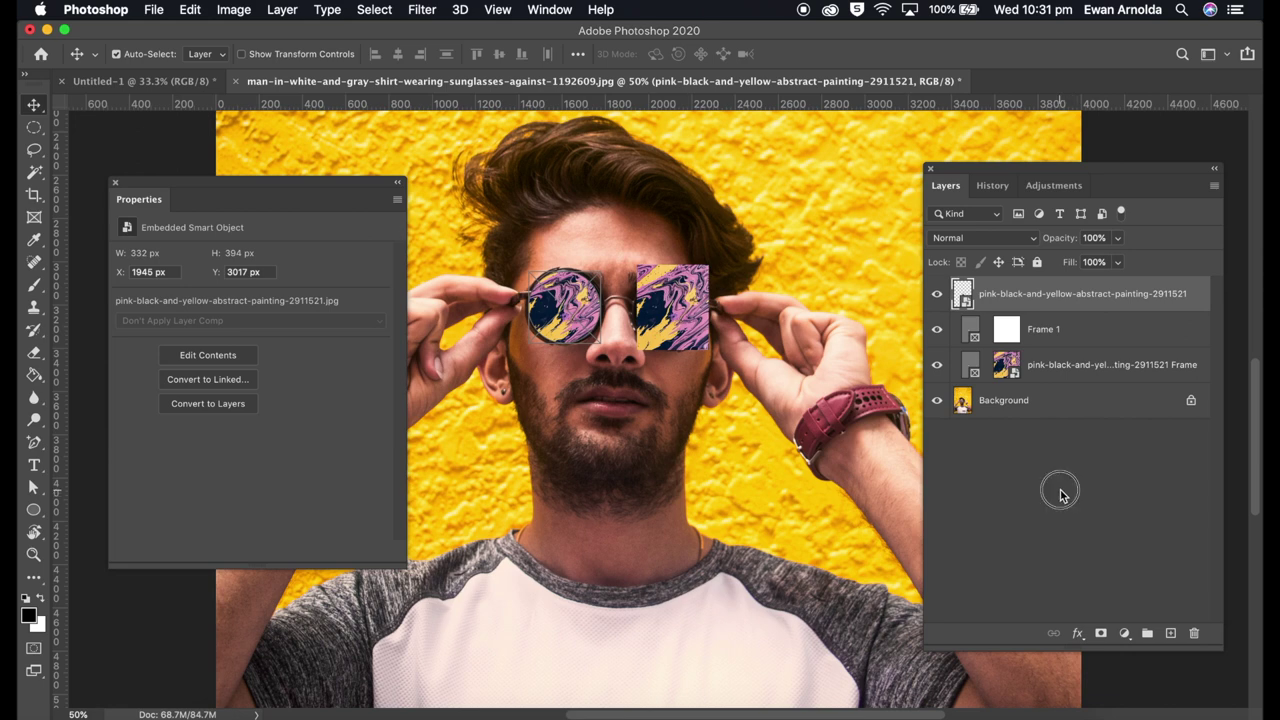
left_click(1061, 493)
left_click(1016, 308)
left_click_drag(960, 298, 1016, 332)
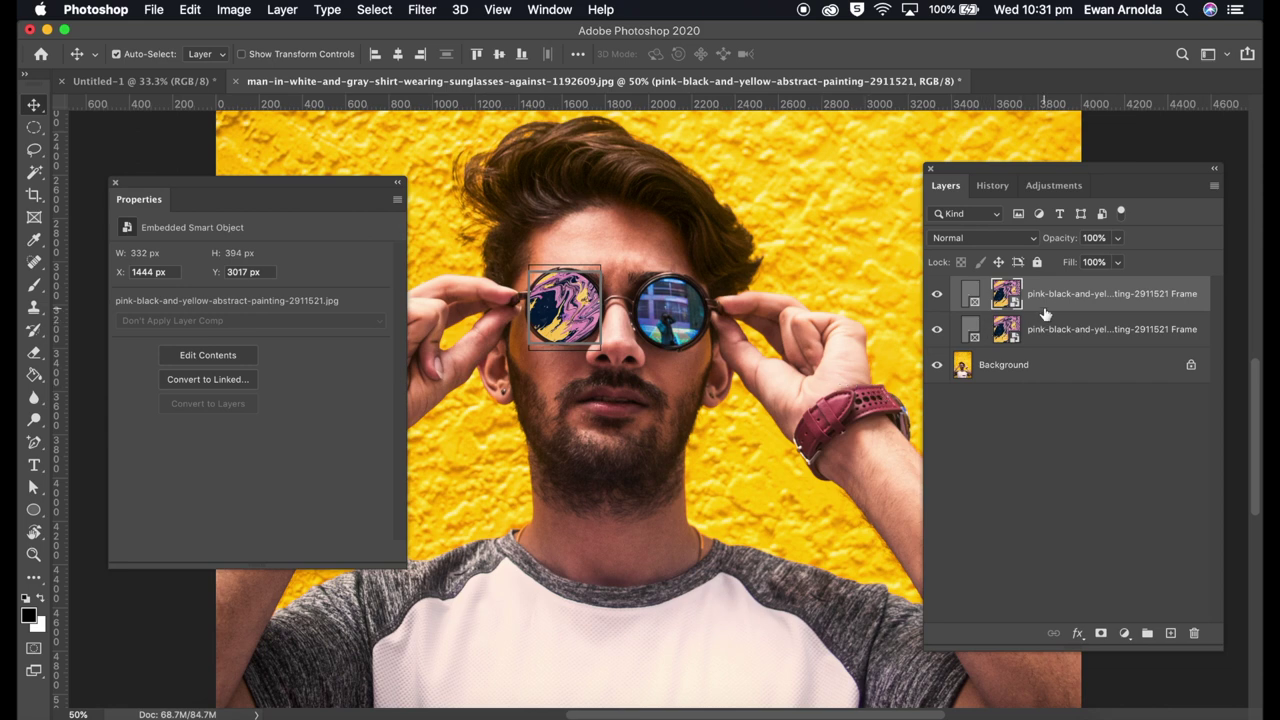
- Move the duplicated painting frame onto the right lens and nudge it into alignment
mouse_move(582, 311)
left_mouse_down()
mouse_move(627, 345)
mouse_move(705, 334)
mouse_move(583, 333)
left_mouse_up()
left_click(560, 305)
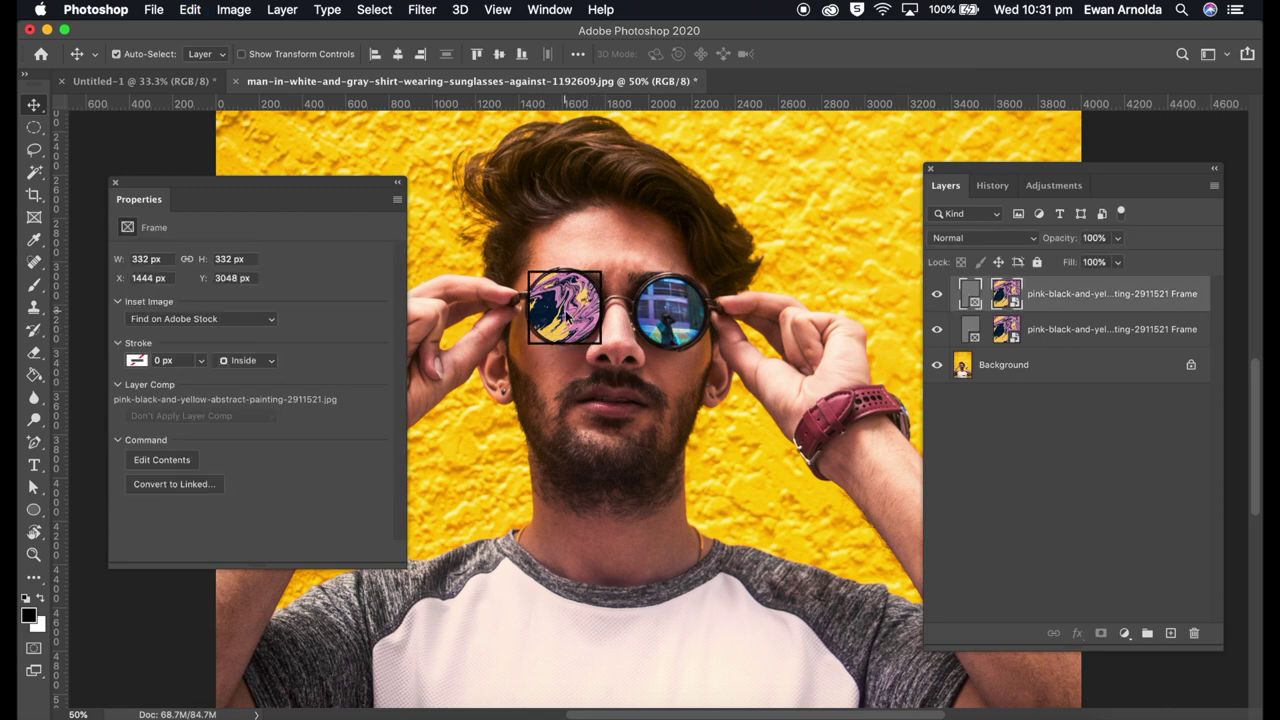
left_click_drag(582, 278, 667, 312)
key("Up")
key("Up")
key("Up")
key("Up")
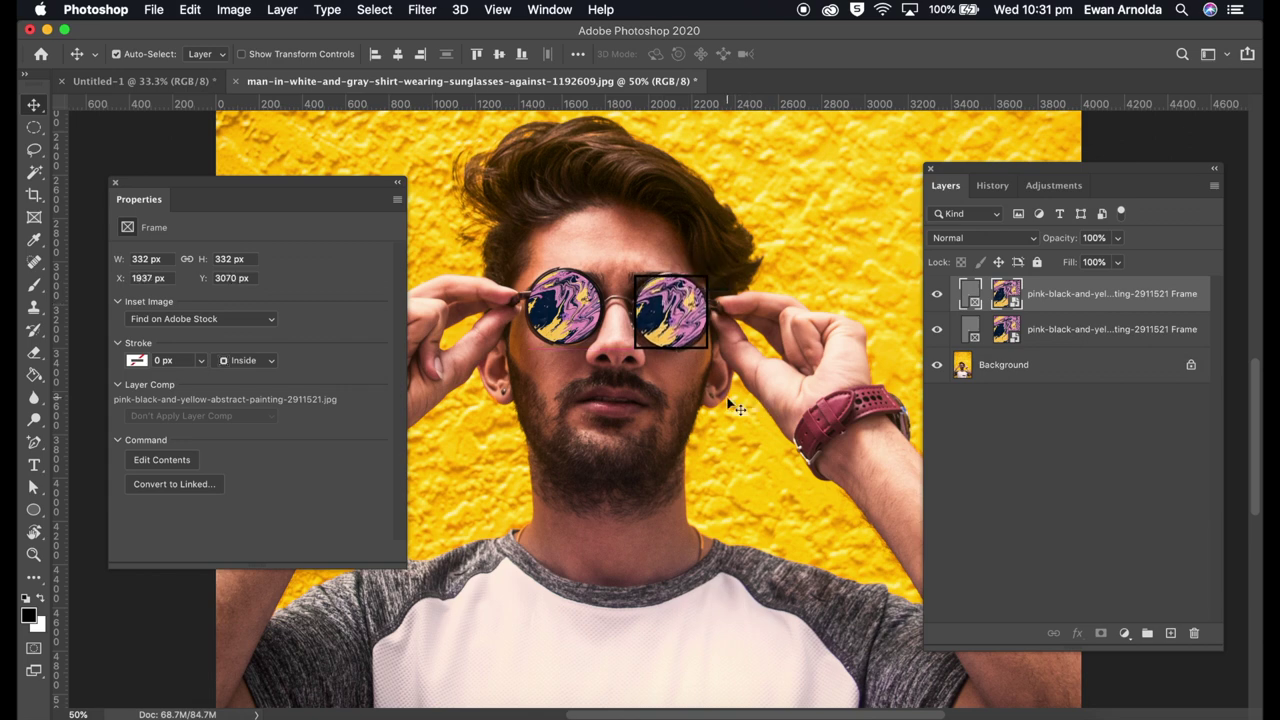
key("Right")
key("Up")
left_click(729, 400)
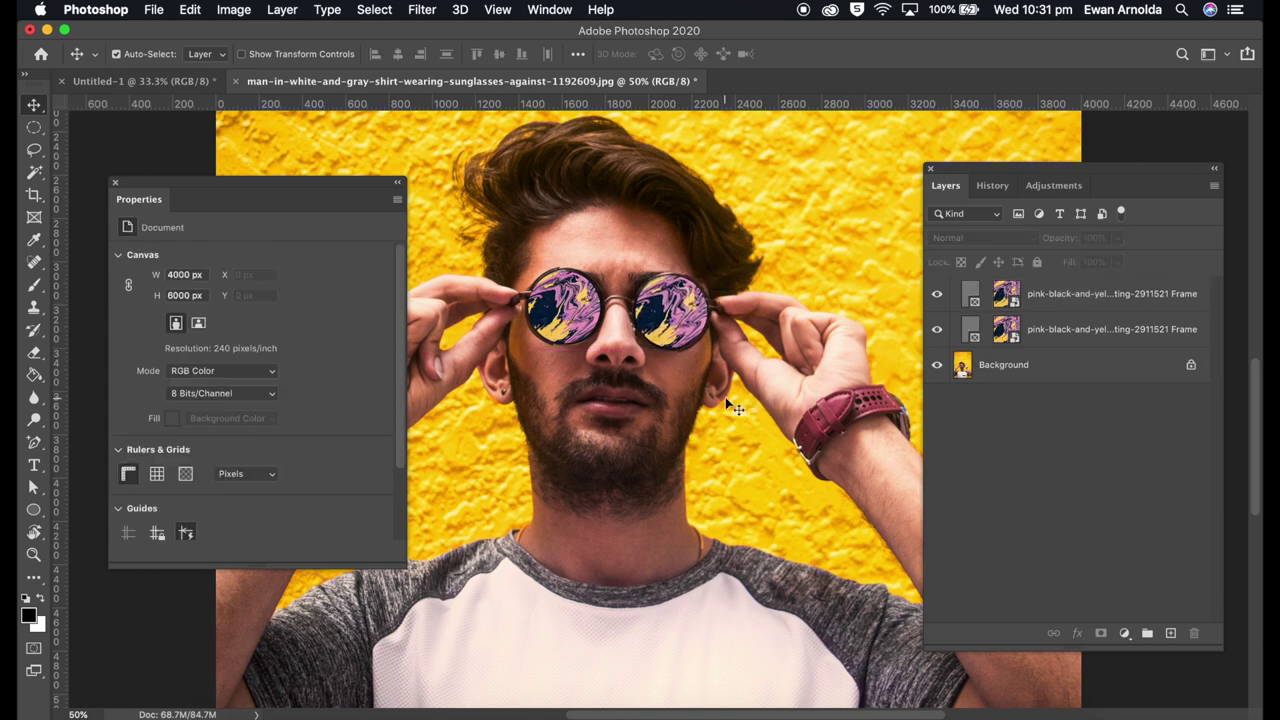